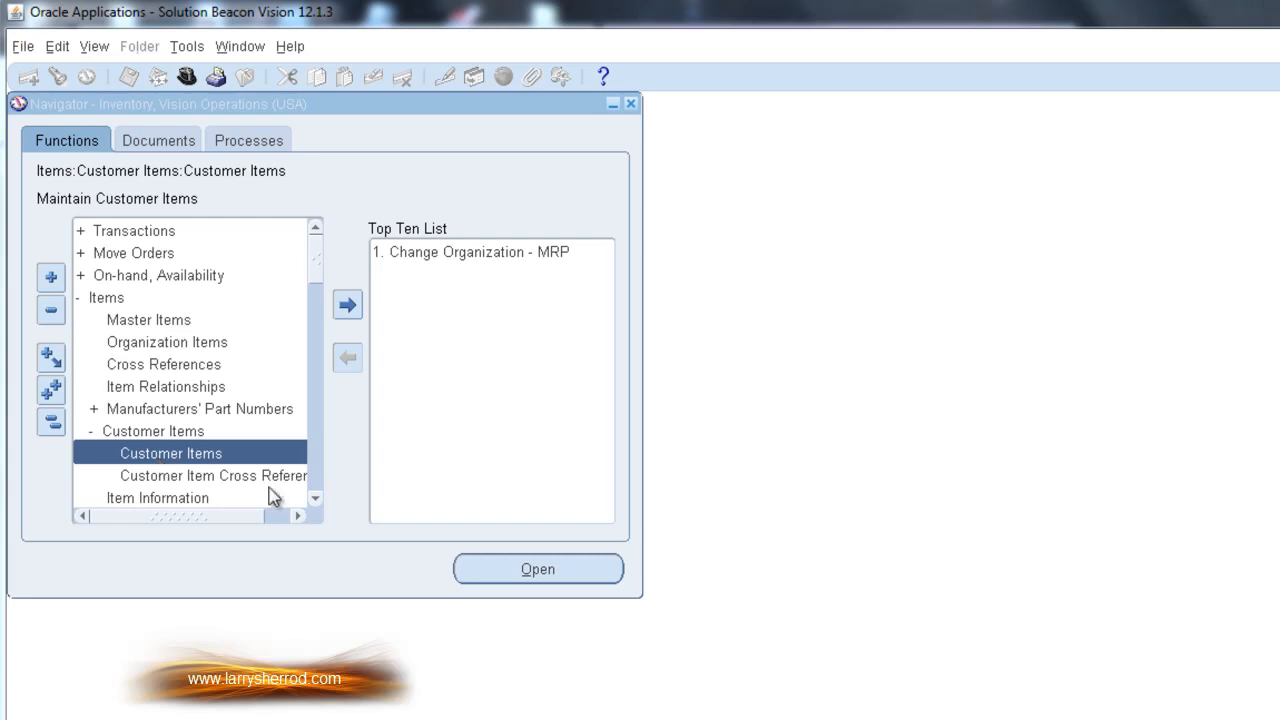
Open the Customer Items function and find the record for customer item HIL-72111
{"action": "left_click", "coordinate": [550, 574]}
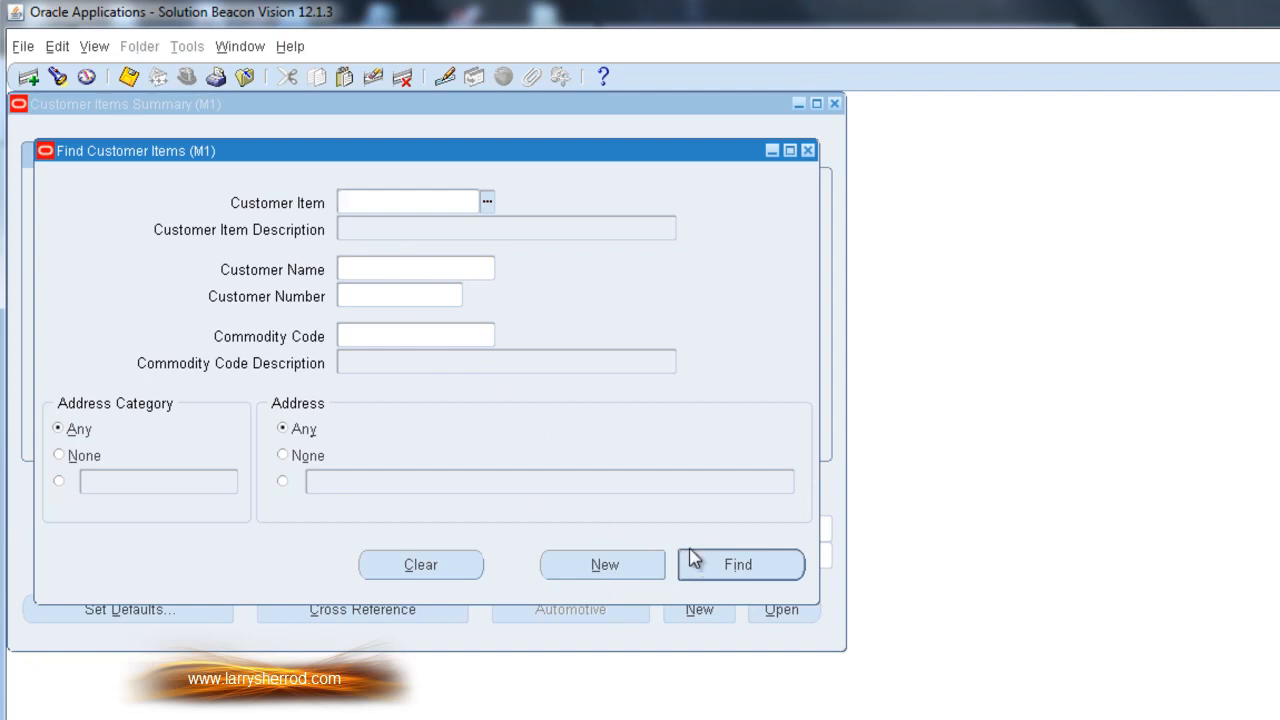
{"action": "left_click", "coordinate": [346, 200]}
{"action": "type", "text": "HIL-72111"}
{"action": "left_click", "coordinate": [713, 567]}
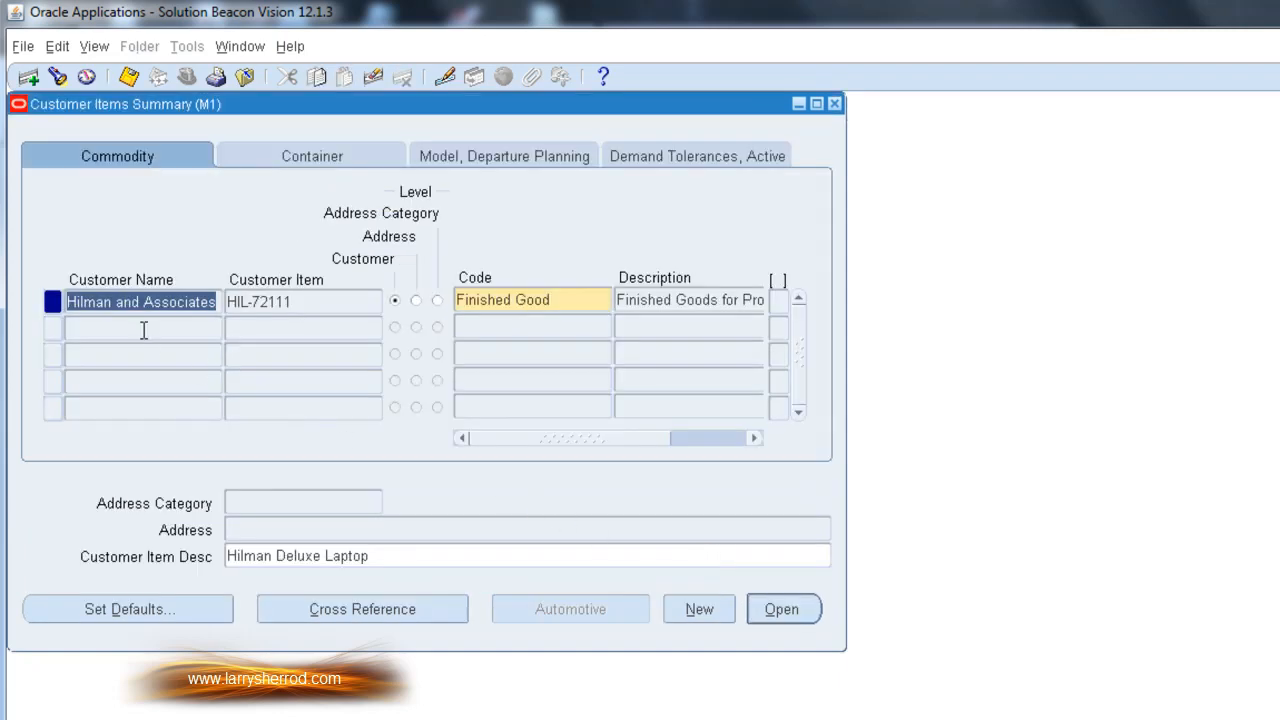
Review the customer item's commodity, container, model and departure planning, and demand tolerance details
{"action": "left_click", "coordinate": [290, 304]}
{"action": "left_click", "coordinate": [200, 310]}
{"action": "left_click", "coordinate": [567, 302]}
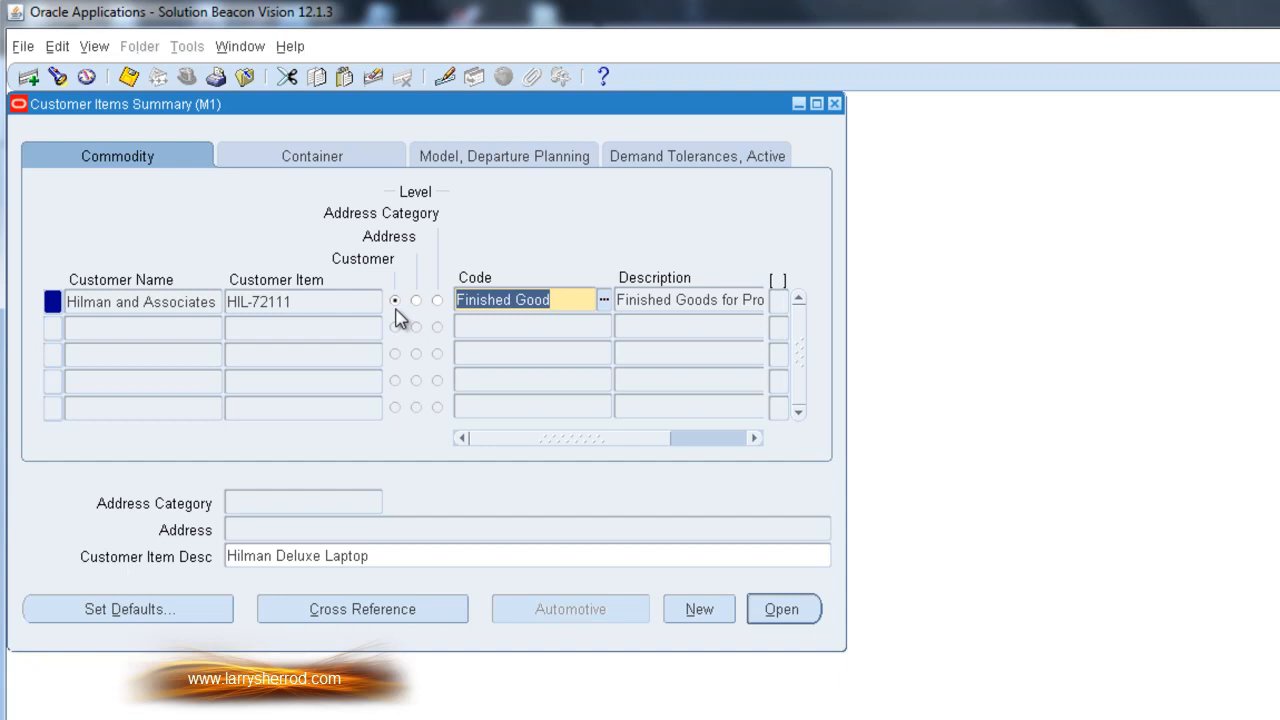
{"action": "left_click_drag", "start_coordinate": [537, 438], "coordinate": [600, 457]}
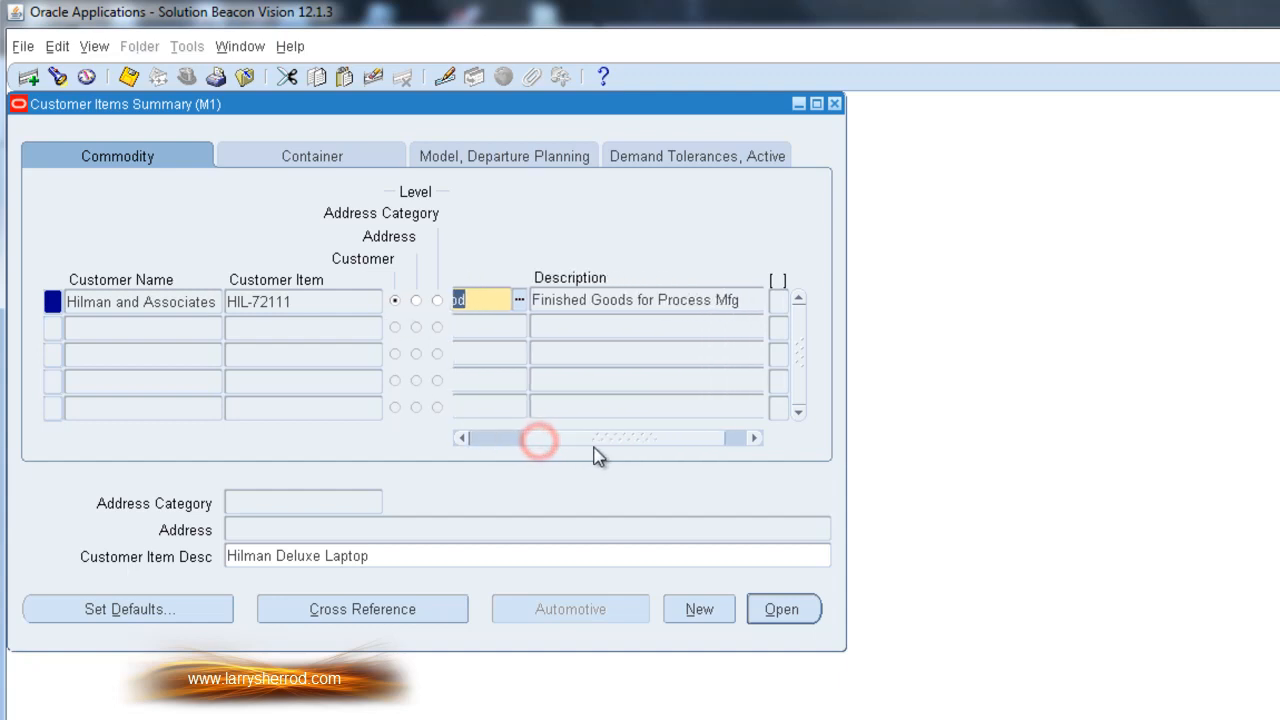
{"action": "left_click", "coordinate": [330, 162]}
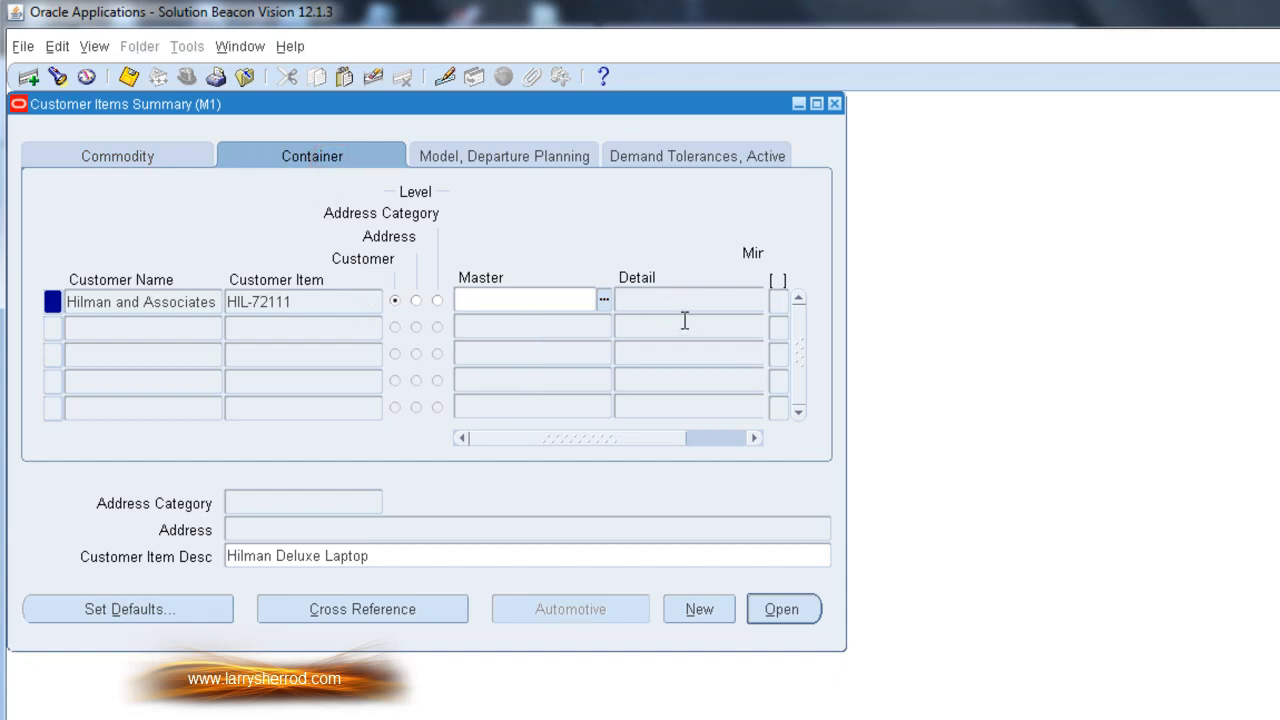
{"action": "left_click", "coordinate": [471, 162]}
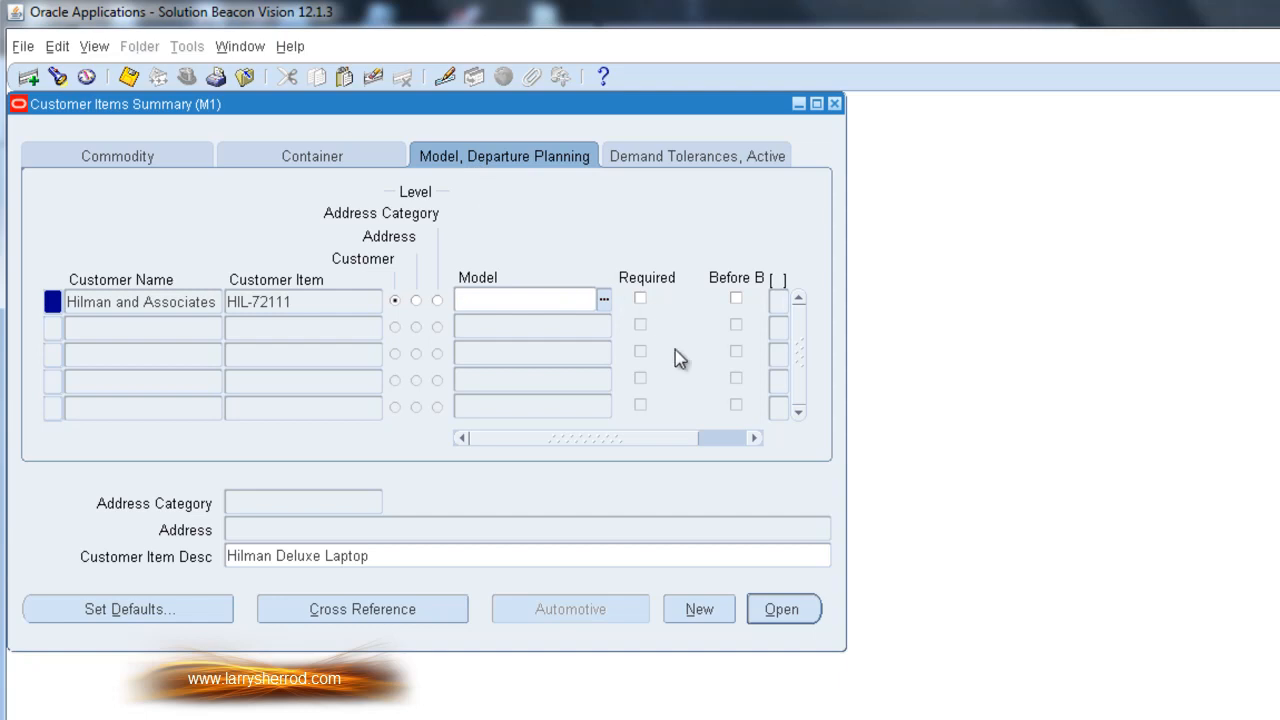
{"action": "left_click_drag", "start_coordinate": [650, 441], "coordinate": [618, 445]}
{"action": "left_click", "coordinate": [655, 160]}
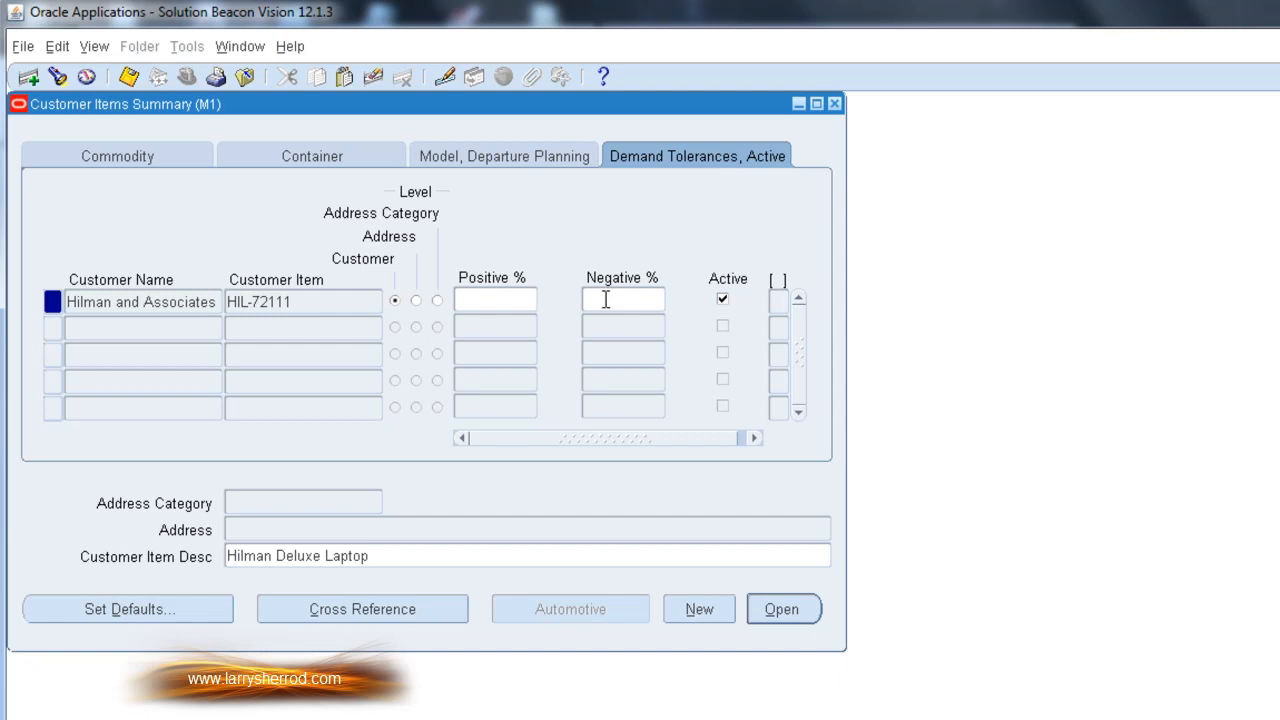
{"action": "left_click", "coordinate": [114, 157]}
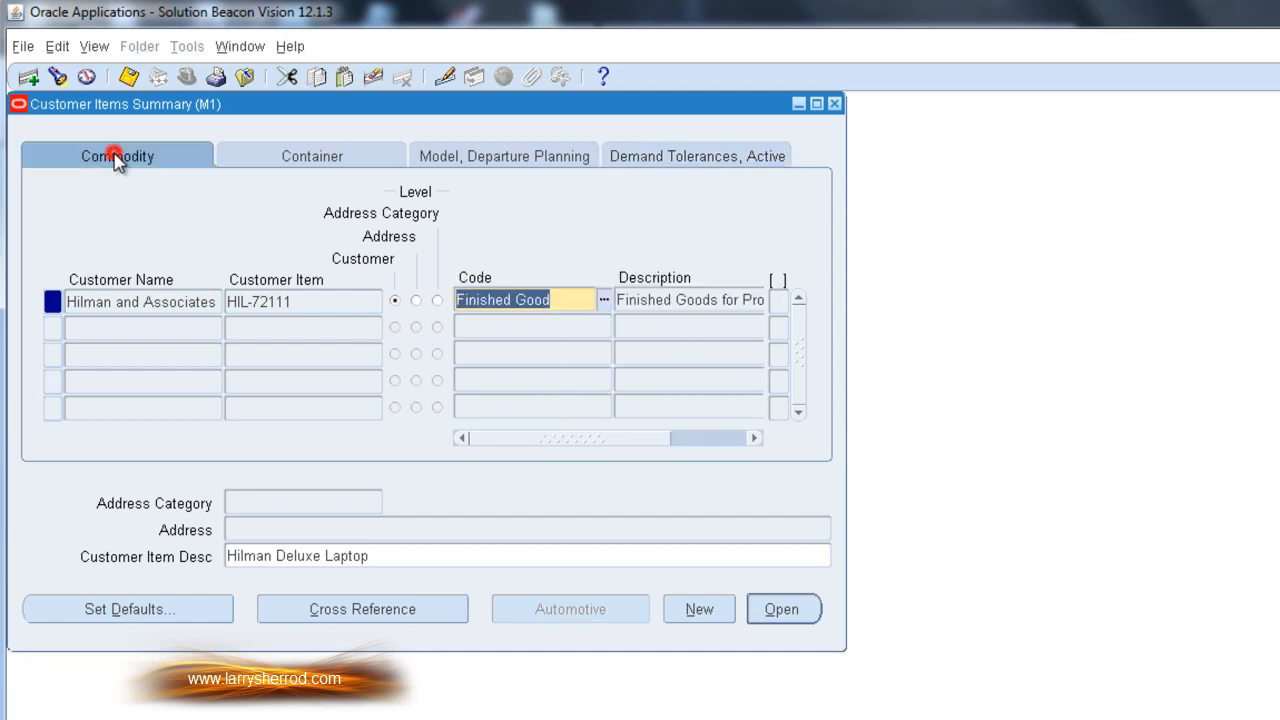
{"action": "left_click", "coordinate": [320, 301]}
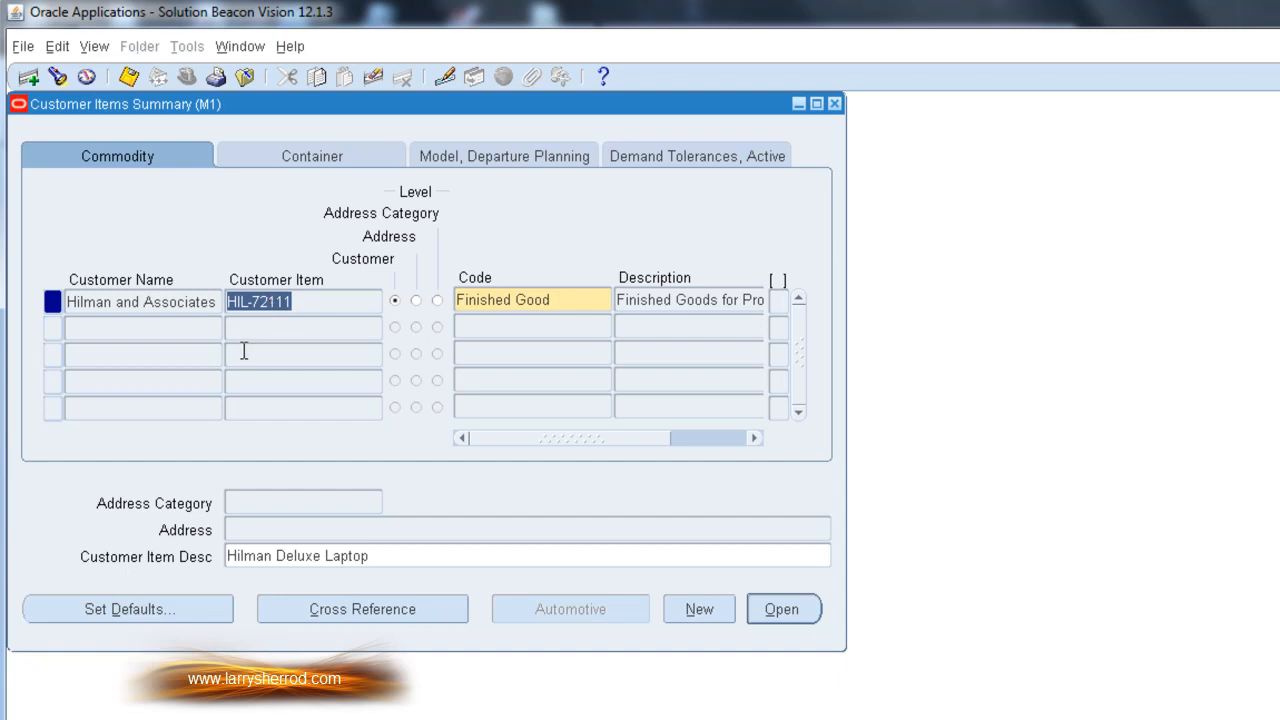
Start a new customer item record in the summary for Hilman and Associates with customer item 123456789
{"action": "left_click", "coordinate": [717, 612]}
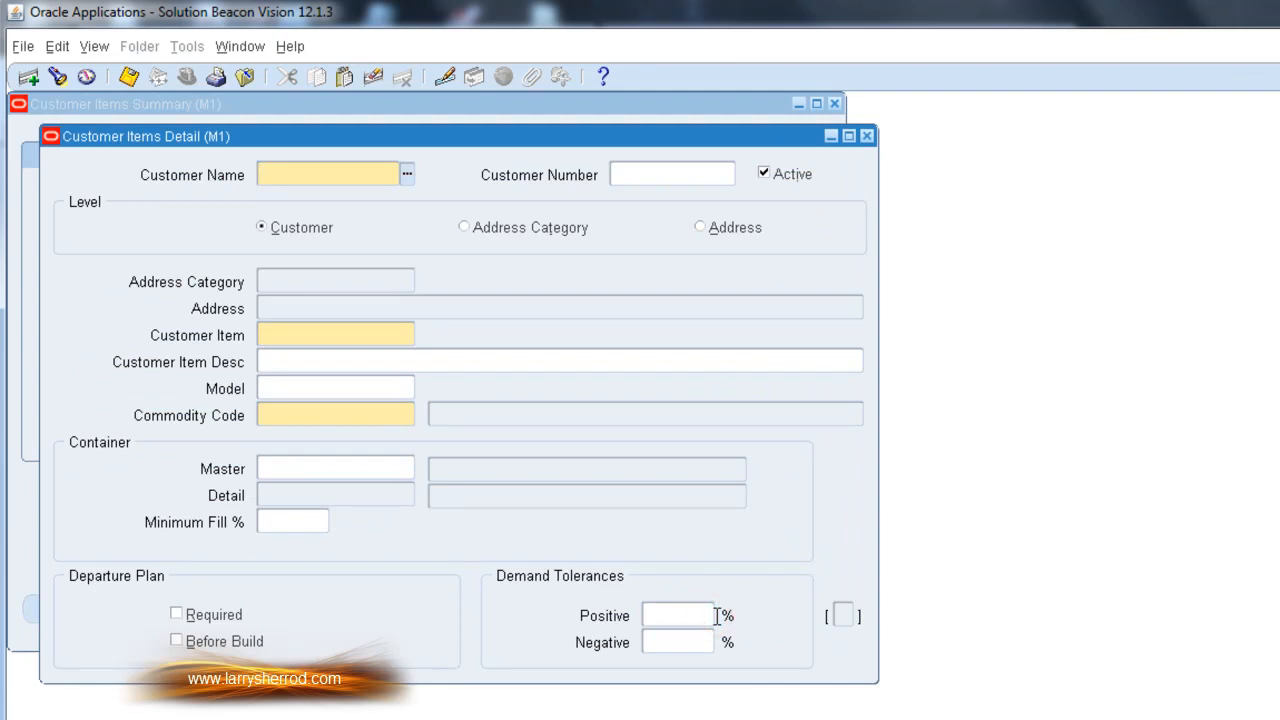
{"action": "left_click", "coordinate": [866, 136]}
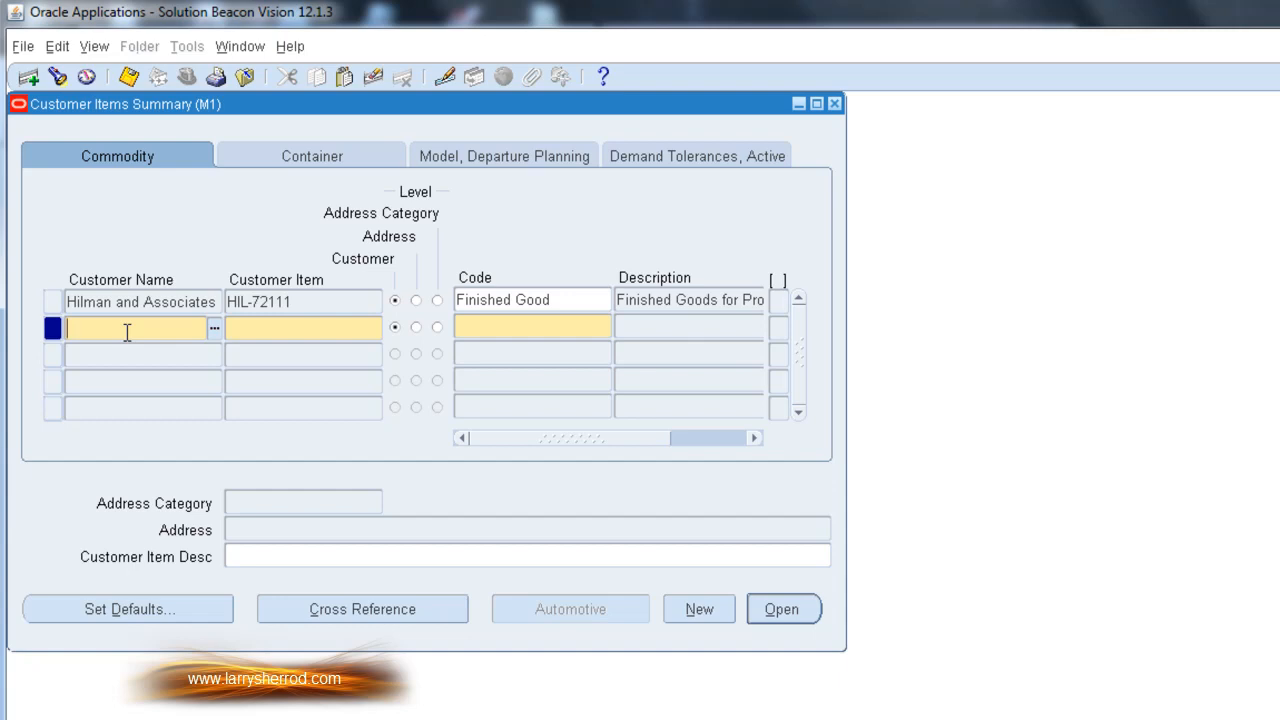
{"action": "key", "text": "shift+F5"}
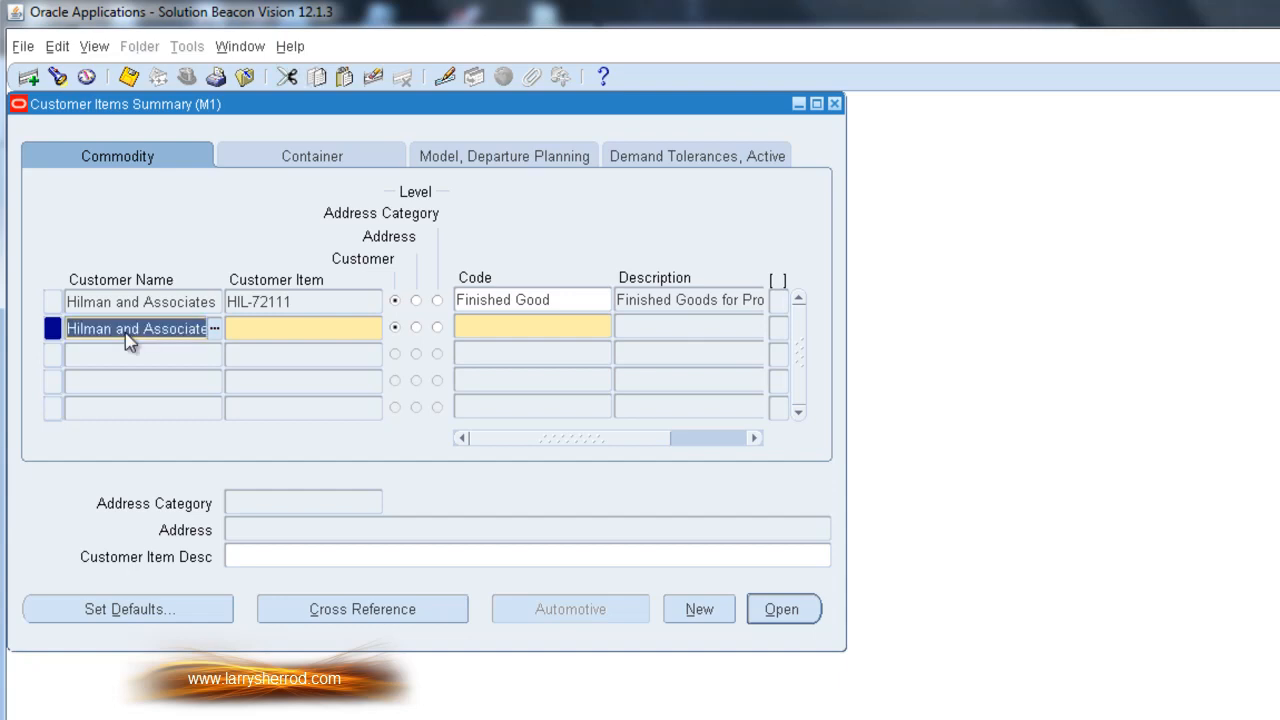
{"action": "key", "text": "Tab"}
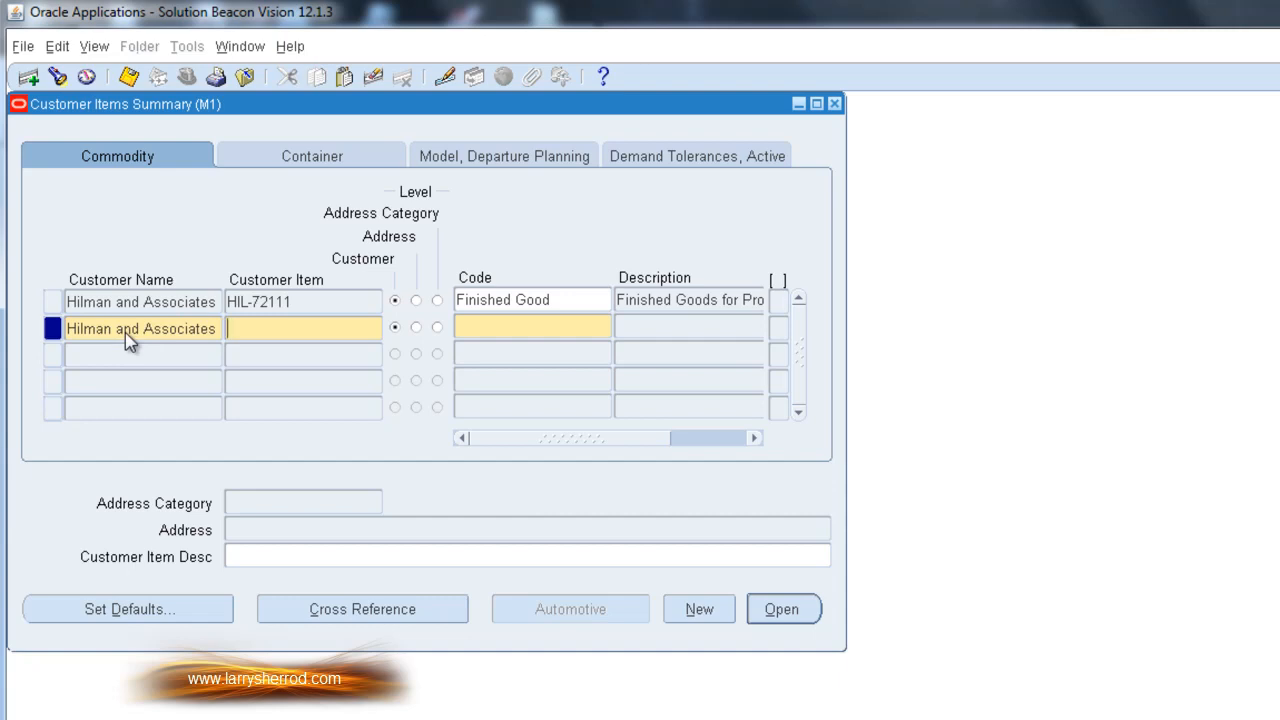
{"action": "type", "text": "123456789"}
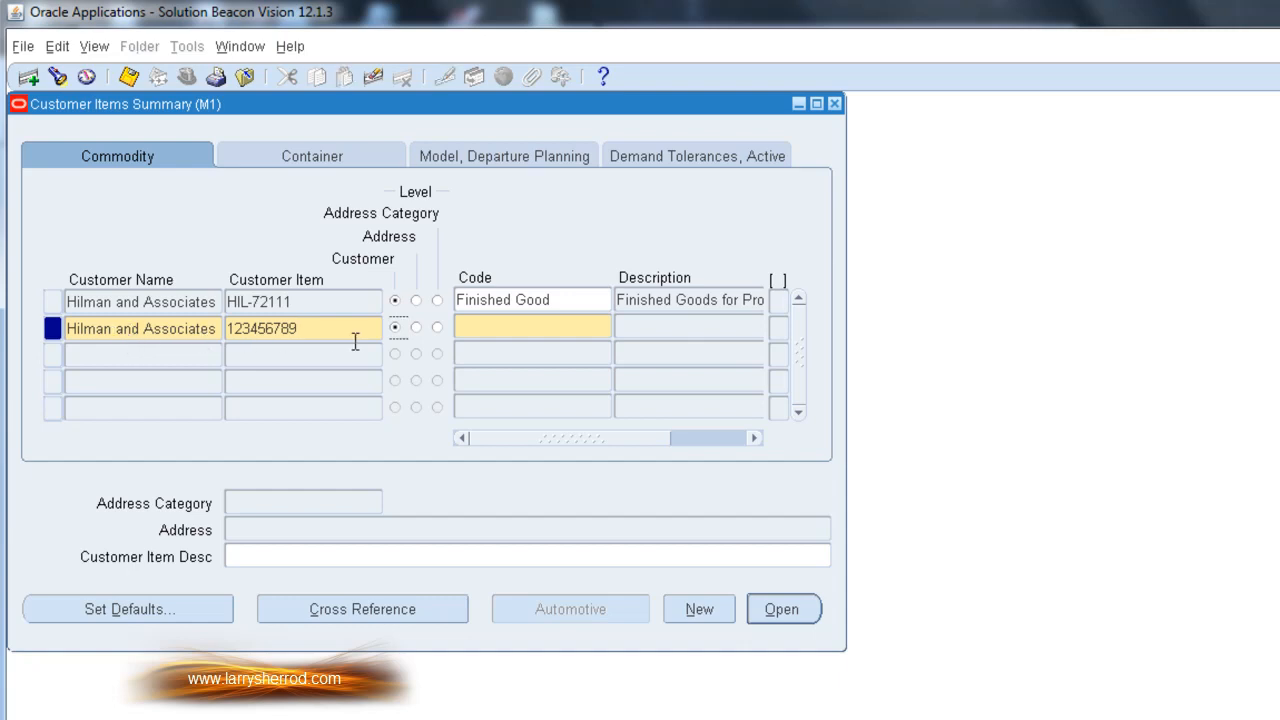
Set the new customer item's commodity code to Finished Good and save the record
{"action": "left_click", "coordinate": [525, 330]}
{"action": "key", "text": "shift+F5"}
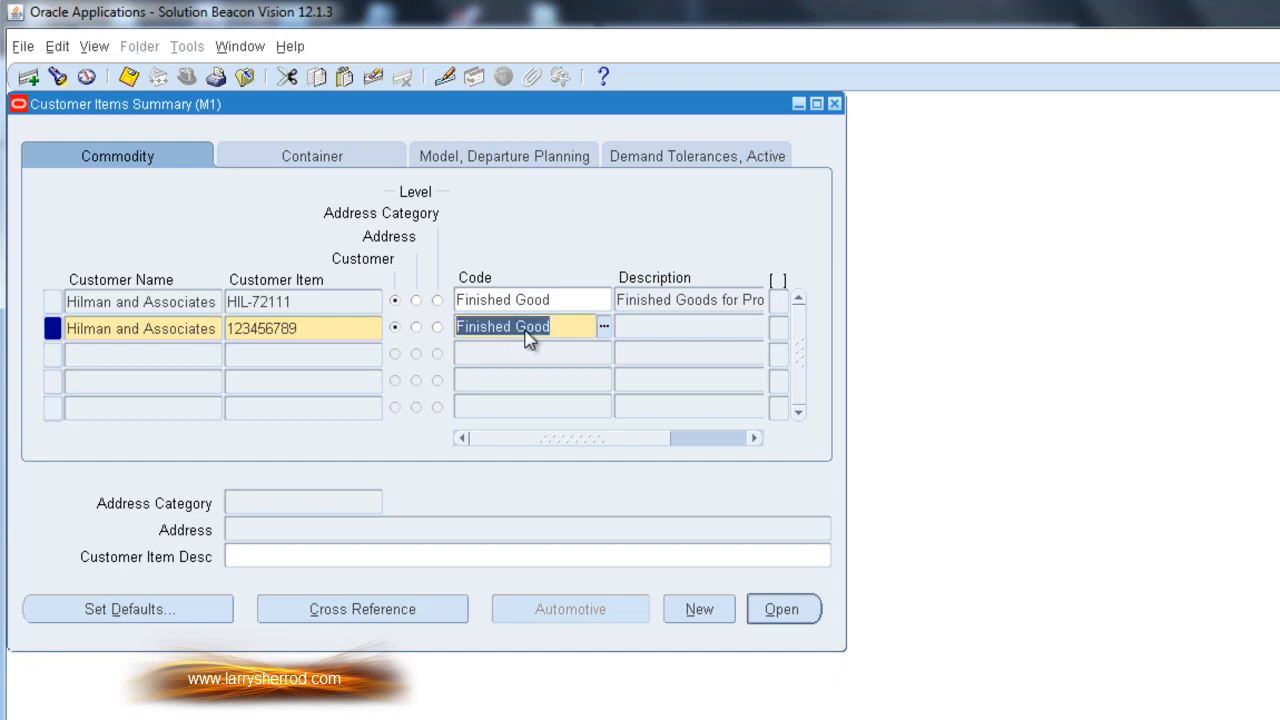
{"action": "left_click", "coordinate": [316, 330]}
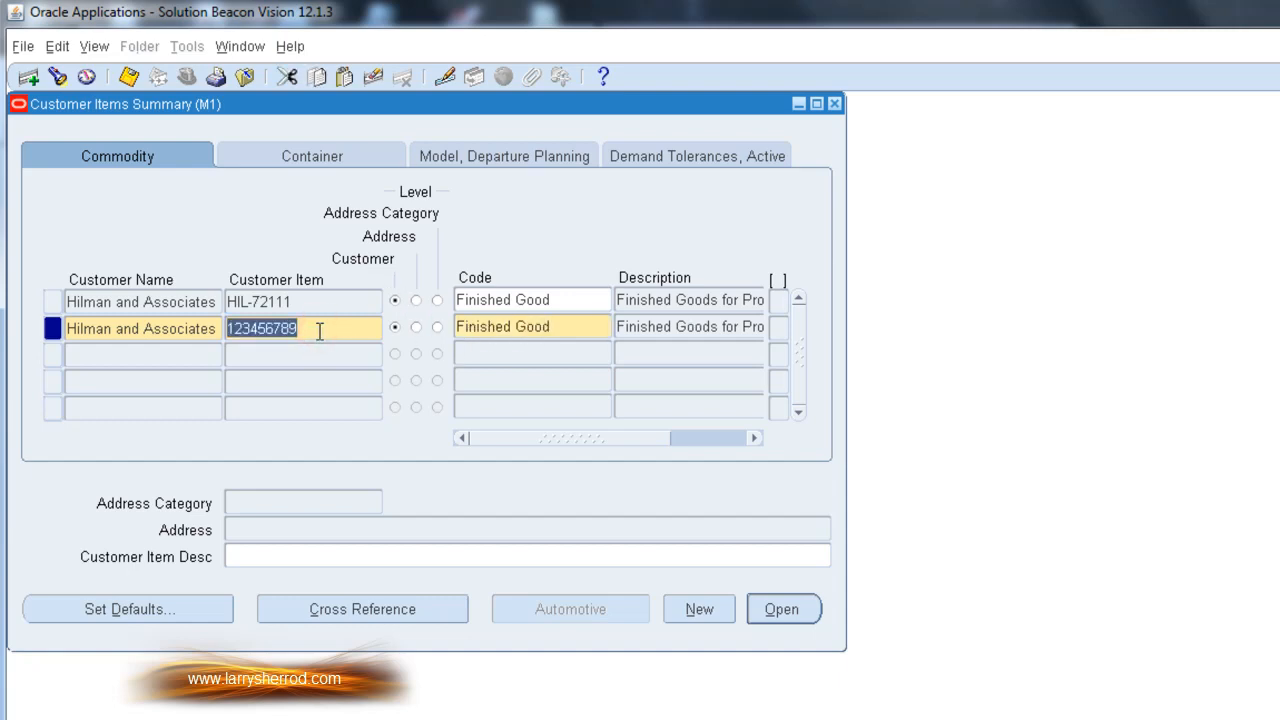
{"action": "left_click", "coordinate": [196, 318]}
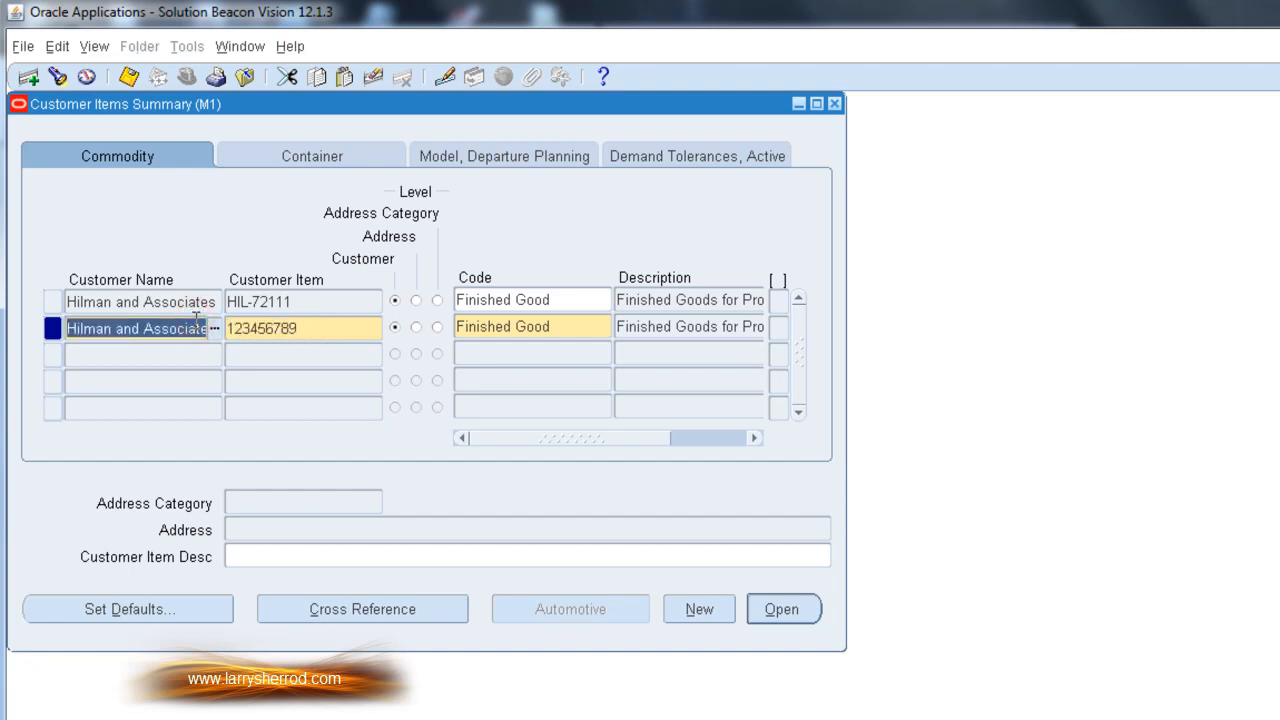
{"action": "left_click", "coordinate": [129, 78]}
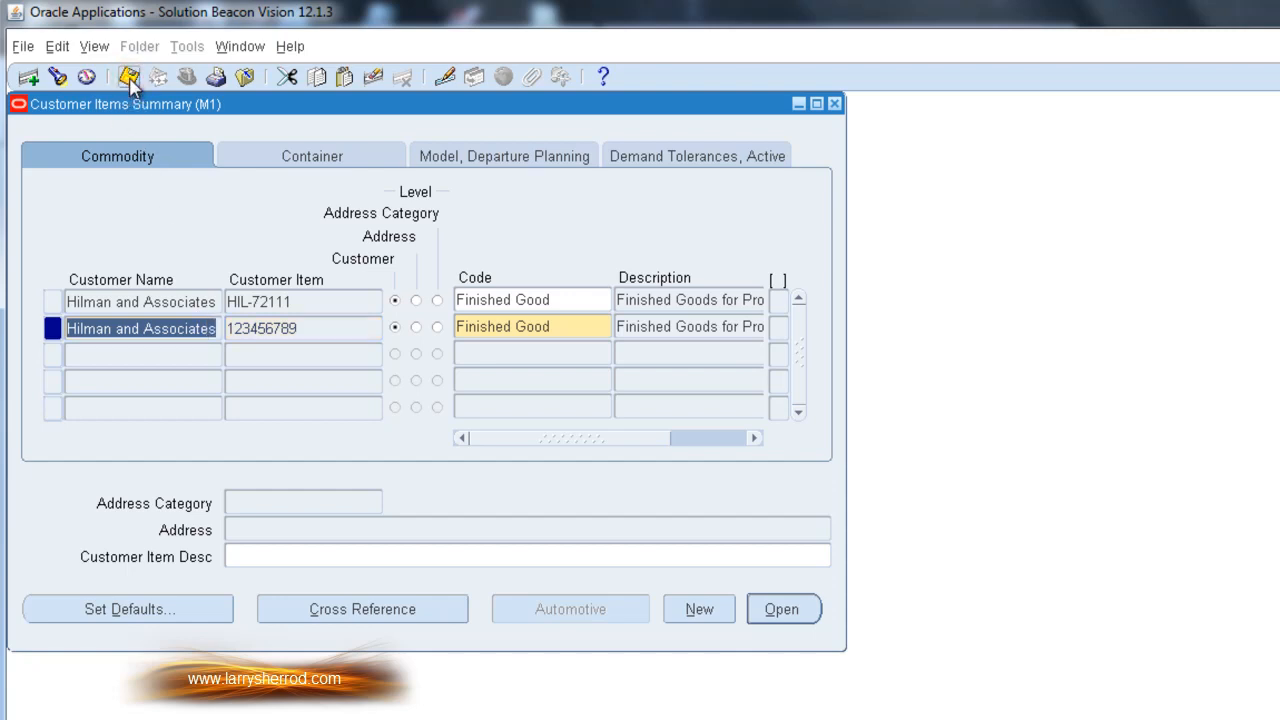
Cross-reference customer item HIL-72111 to inventory item BS240212 with rank 1 and save it
{"action": "left_click", "coordinate": [167, 301]}
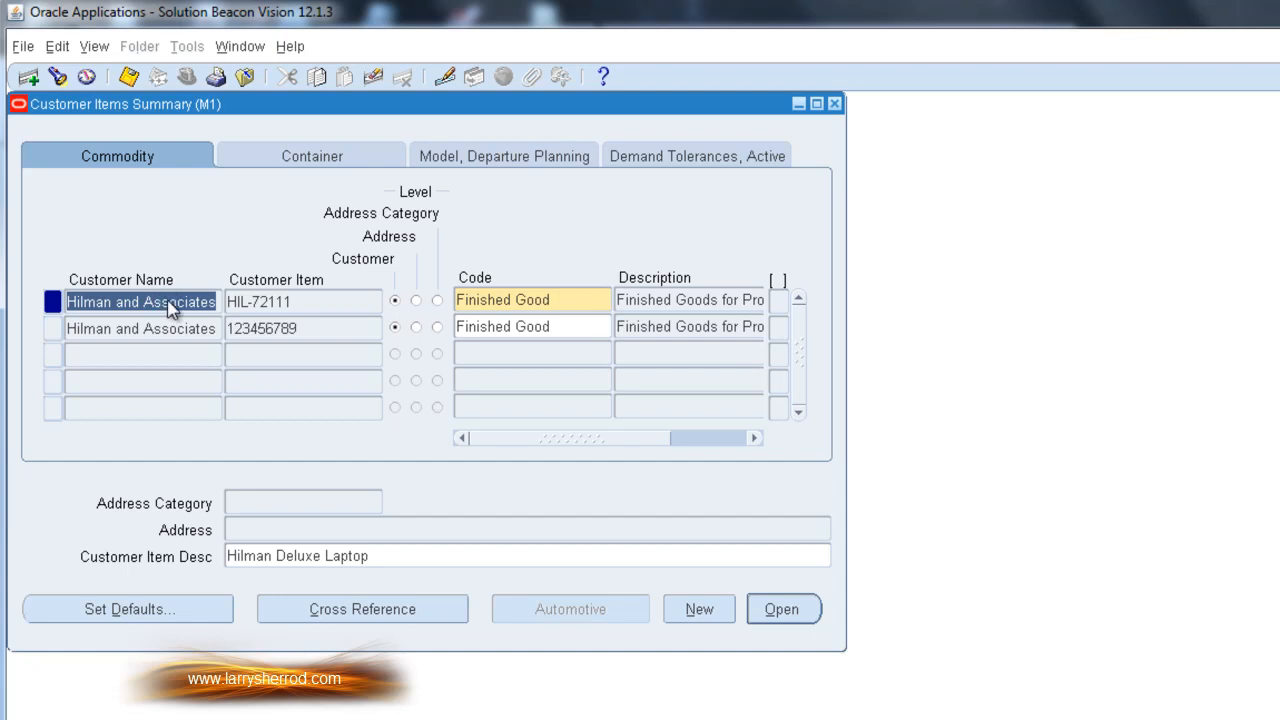
{"action": "left_click", "coordinate": [399, 620]}
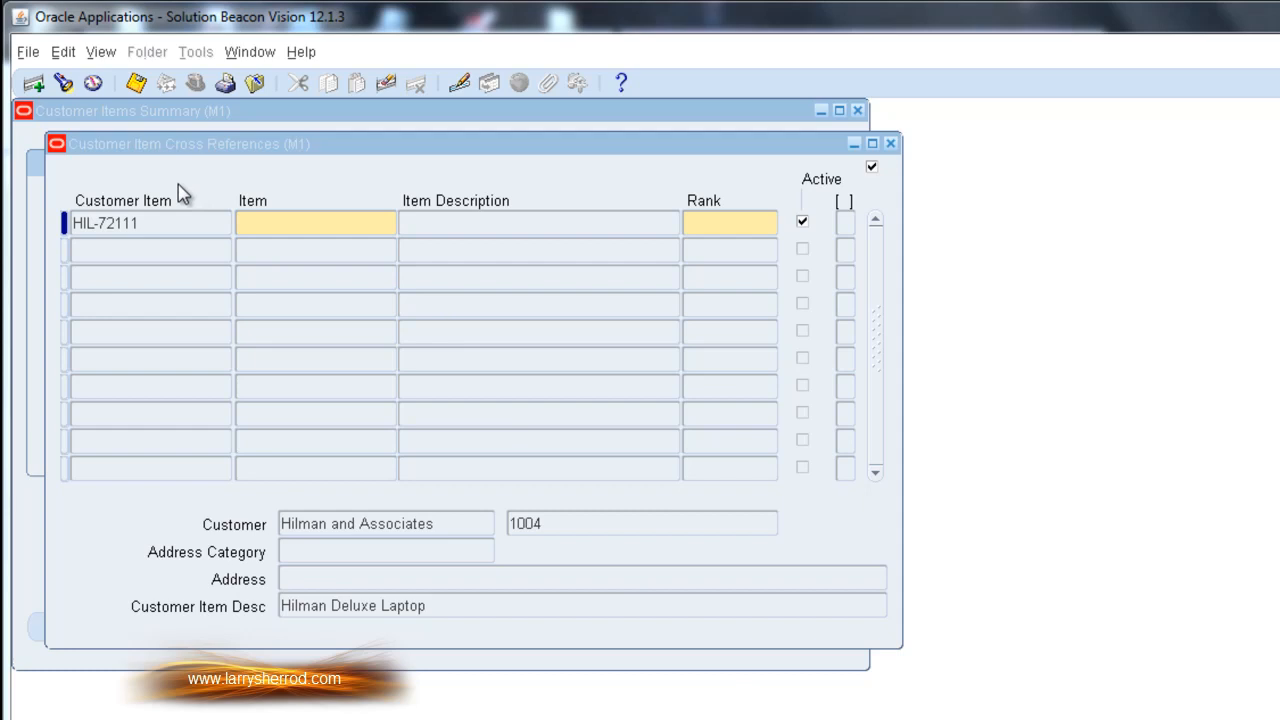
{"action": "left_click", "coordinate": [165, 230]}
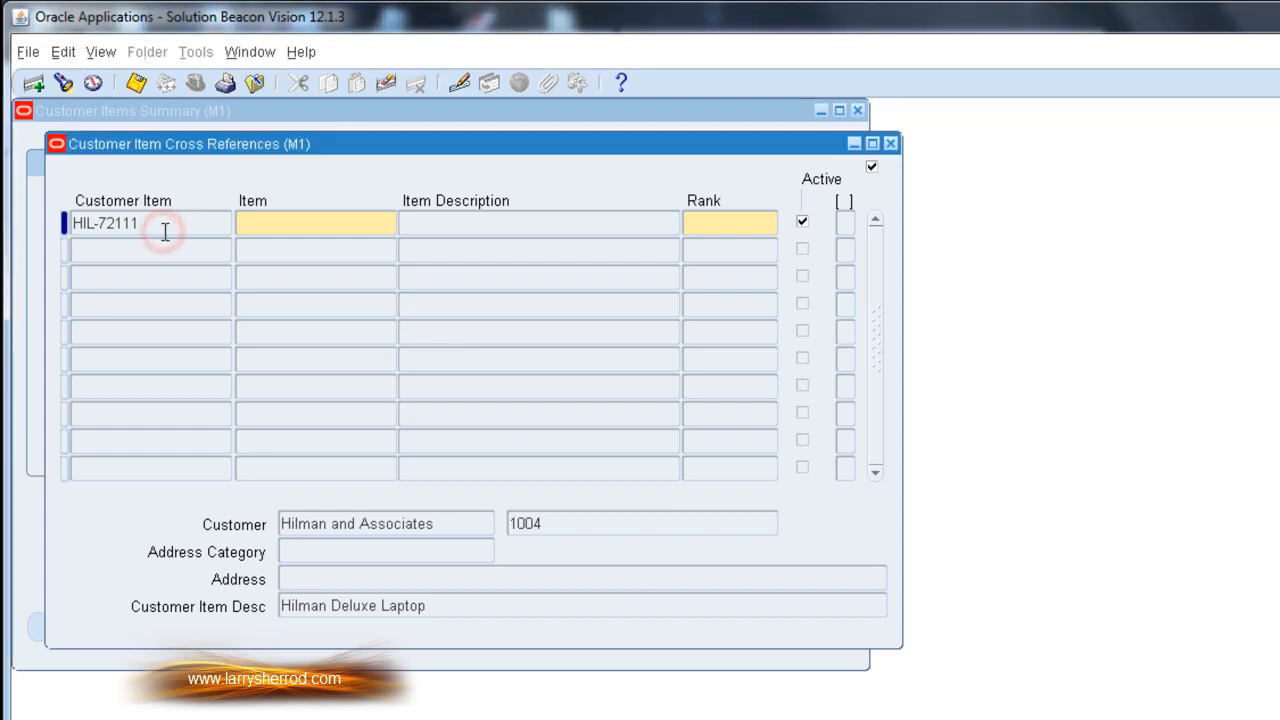
{"action": "left_click", "coordinate": [264, 225]}
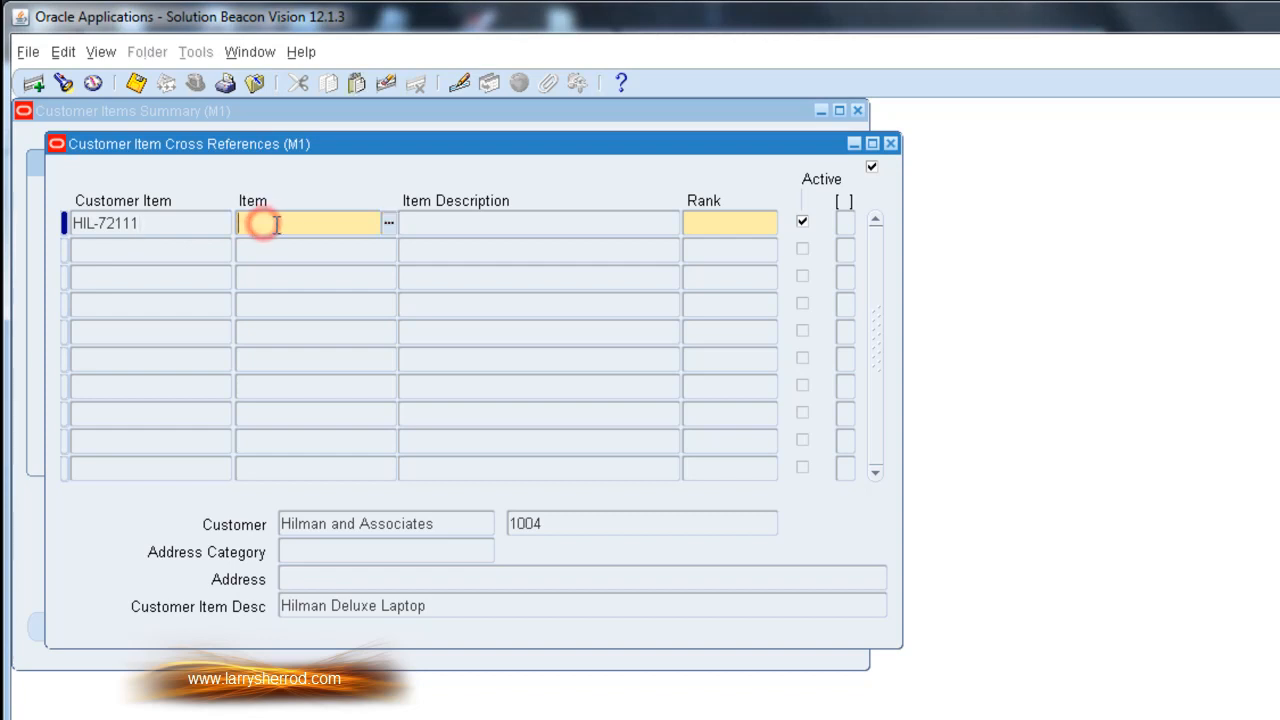
{"action": "left_click", "coordinate": [387, 222]}
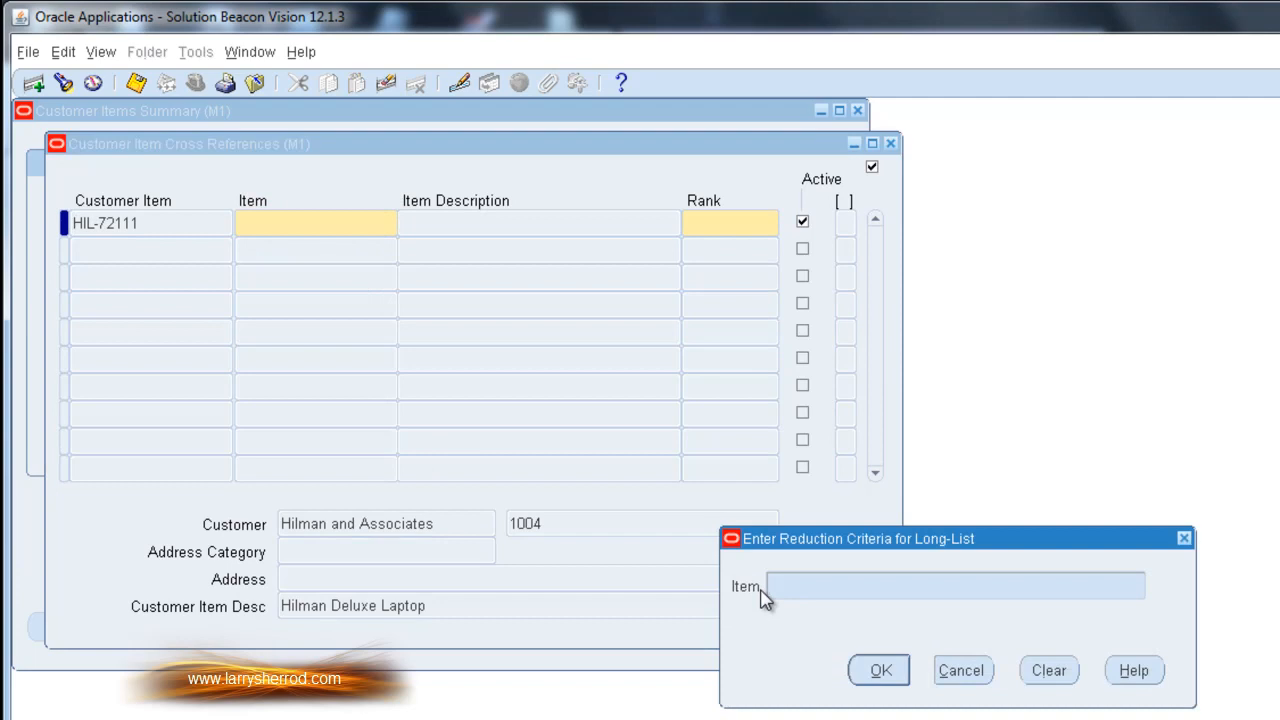
{"action": "type", "text": "%"}
{"action": "left_click", "coordinate": [876, 675]}
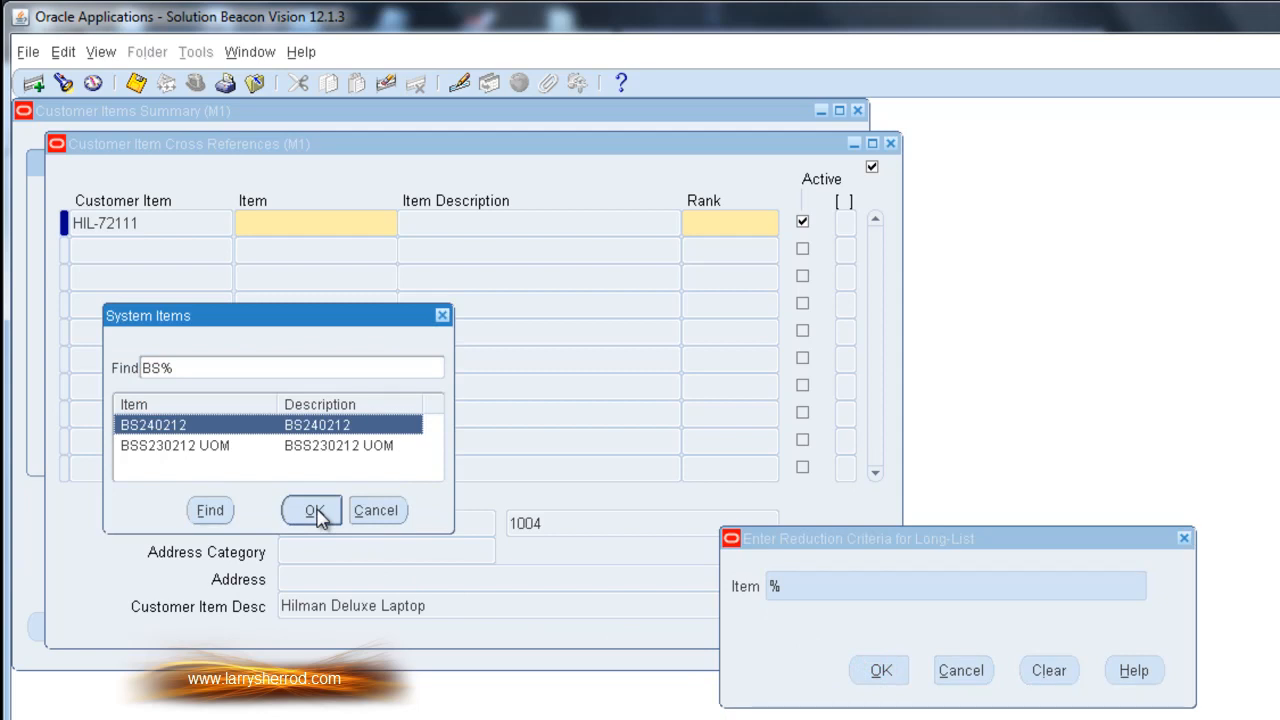
{"action": "left_click", "coordinate": [316, 512]}
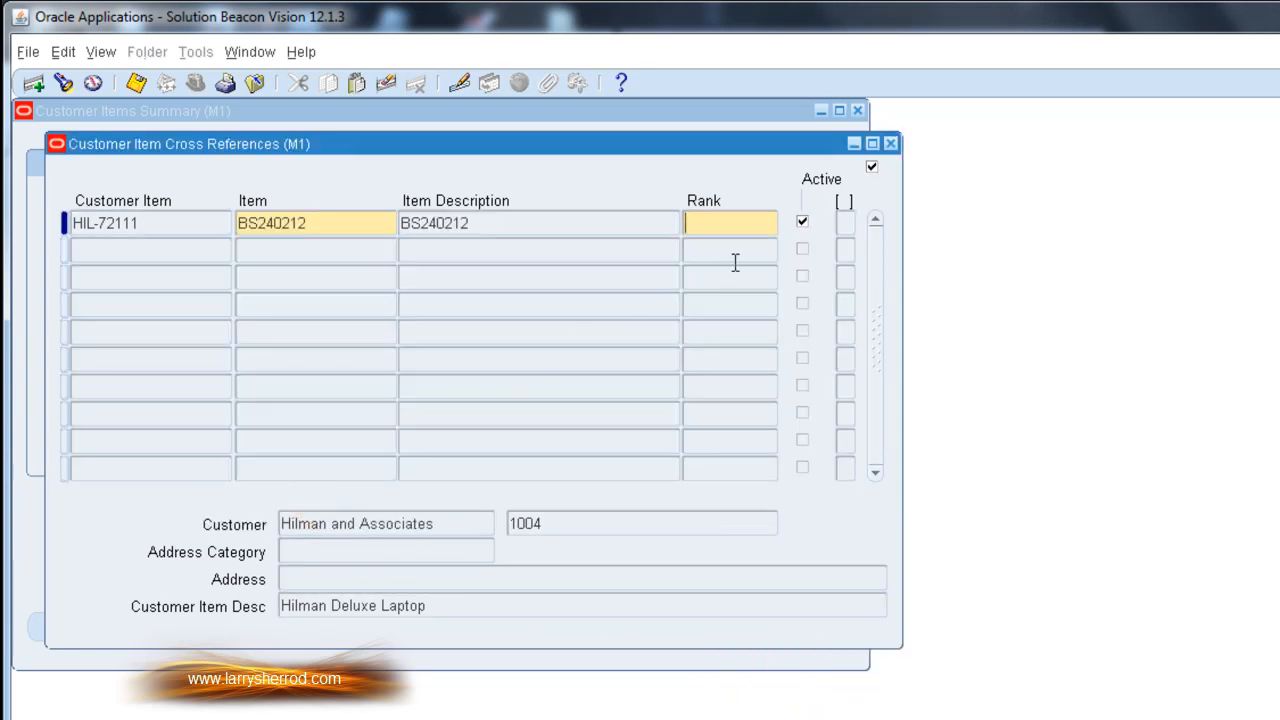
{"action": "type", "text": "1"}
{"action": "left_click", "coordinate": [136, 84]}
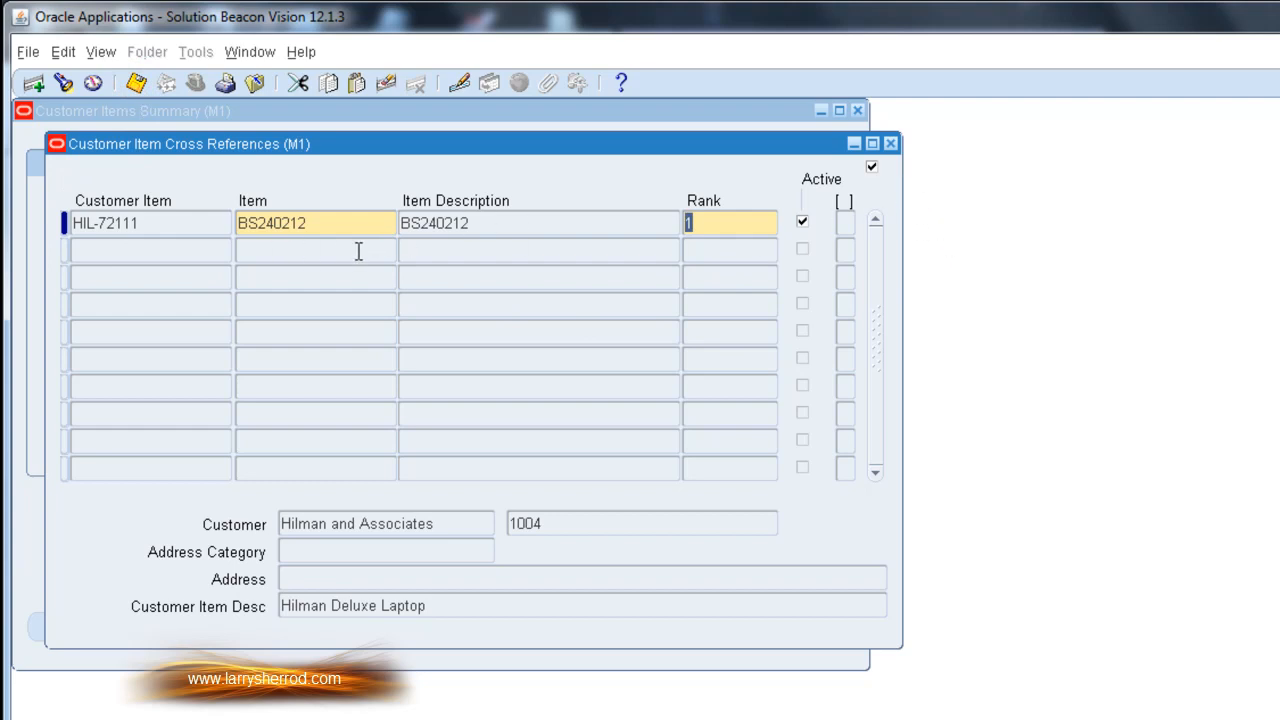
{"action": "double_click", "coordinate": [162, 228]}
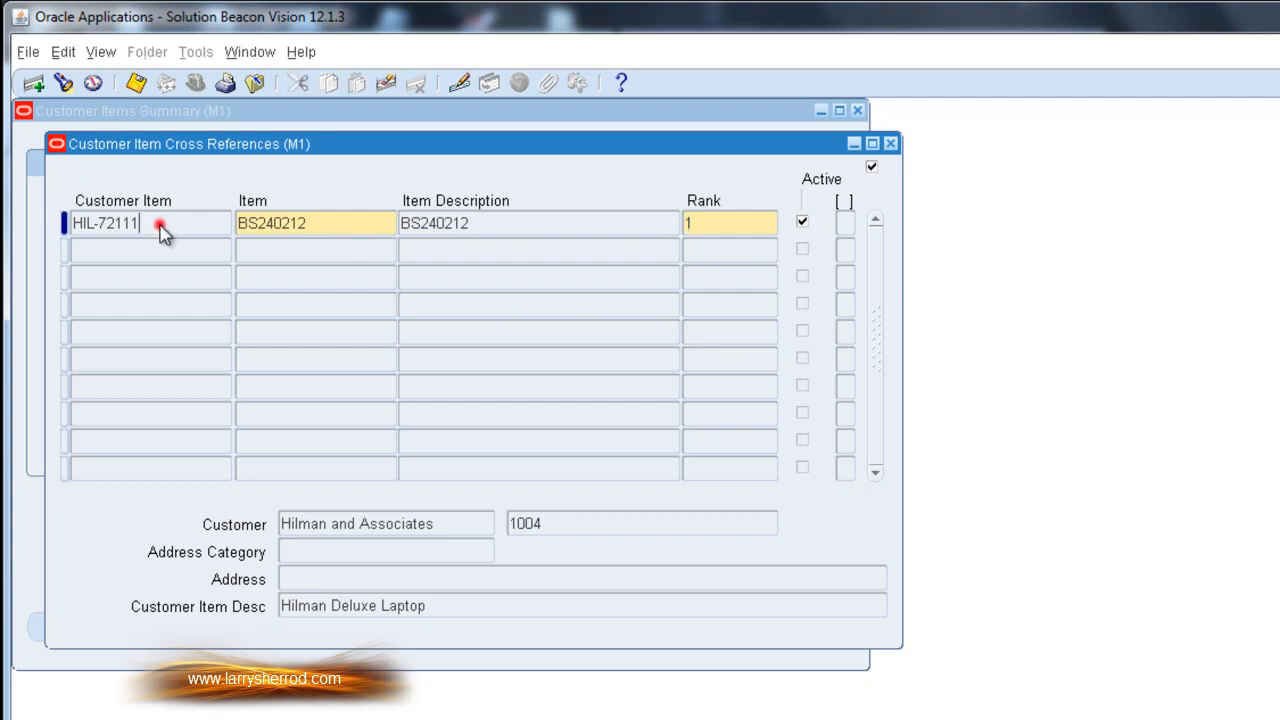
{"action": "double_click", "coordinate": [329, 223]}
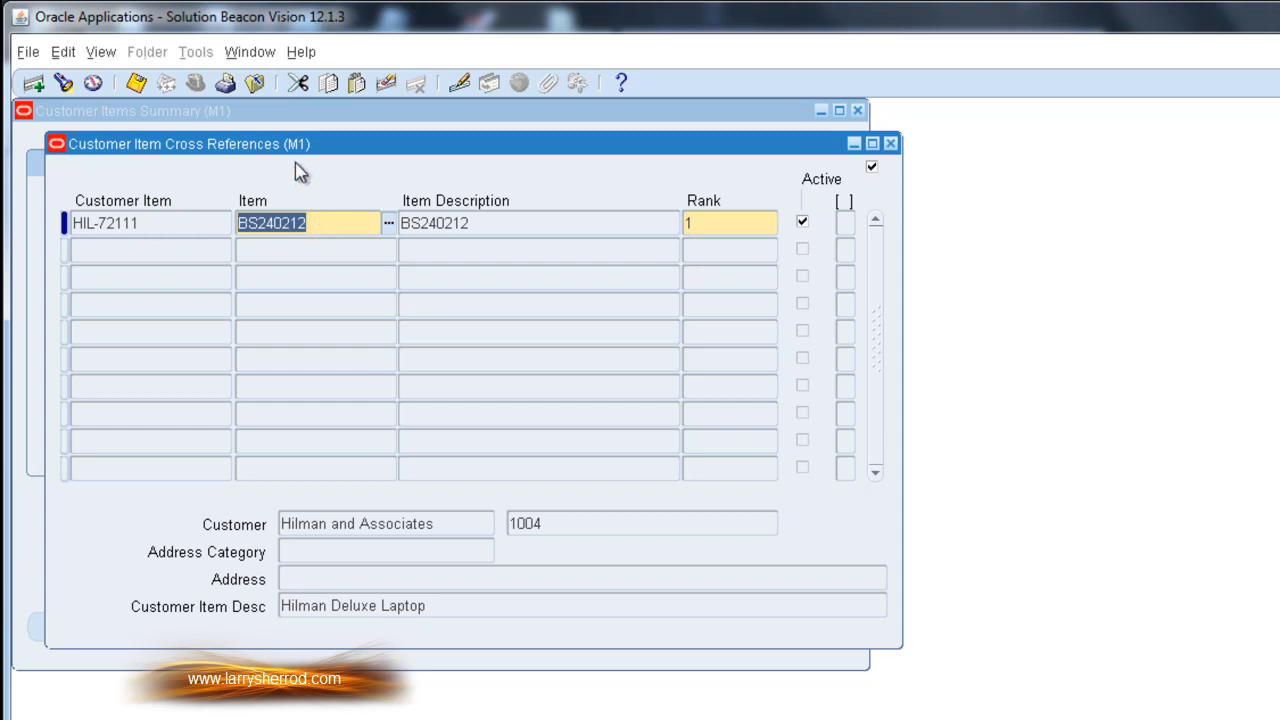
{"action": "left_click", "coordinate": [150, 225]}
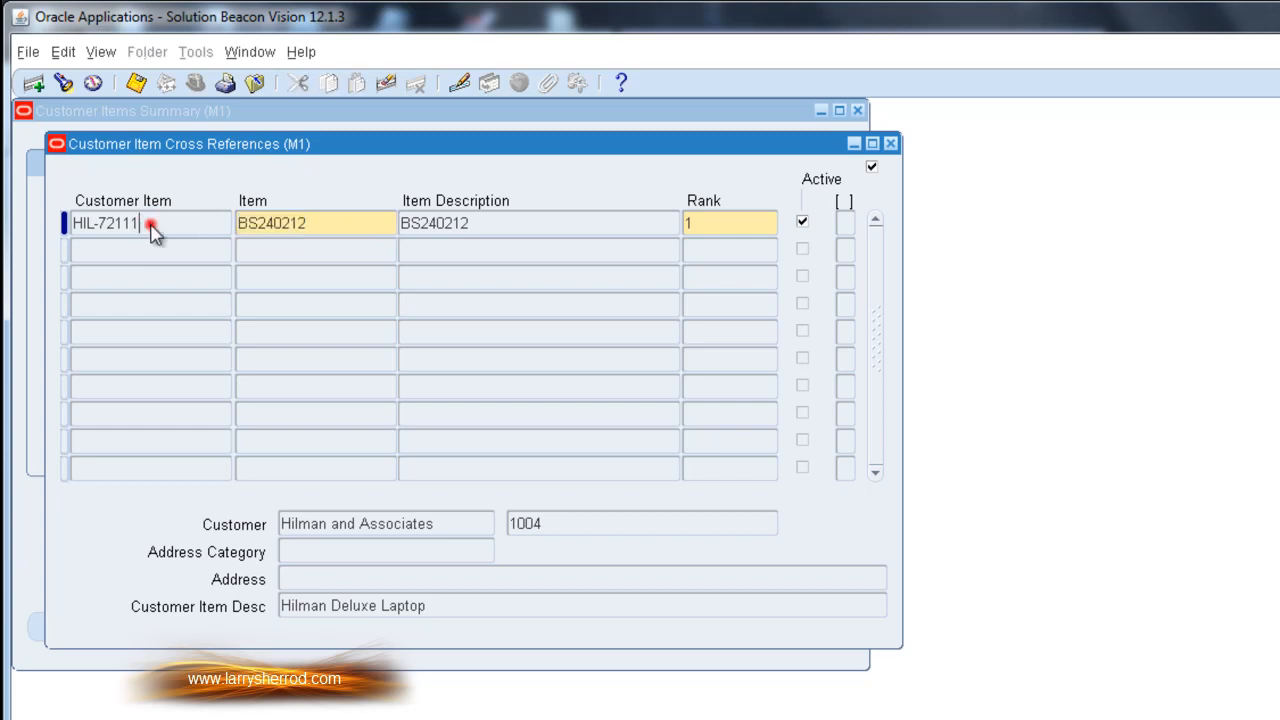
{"action": "double_click", "coordinate": [150, 225]}
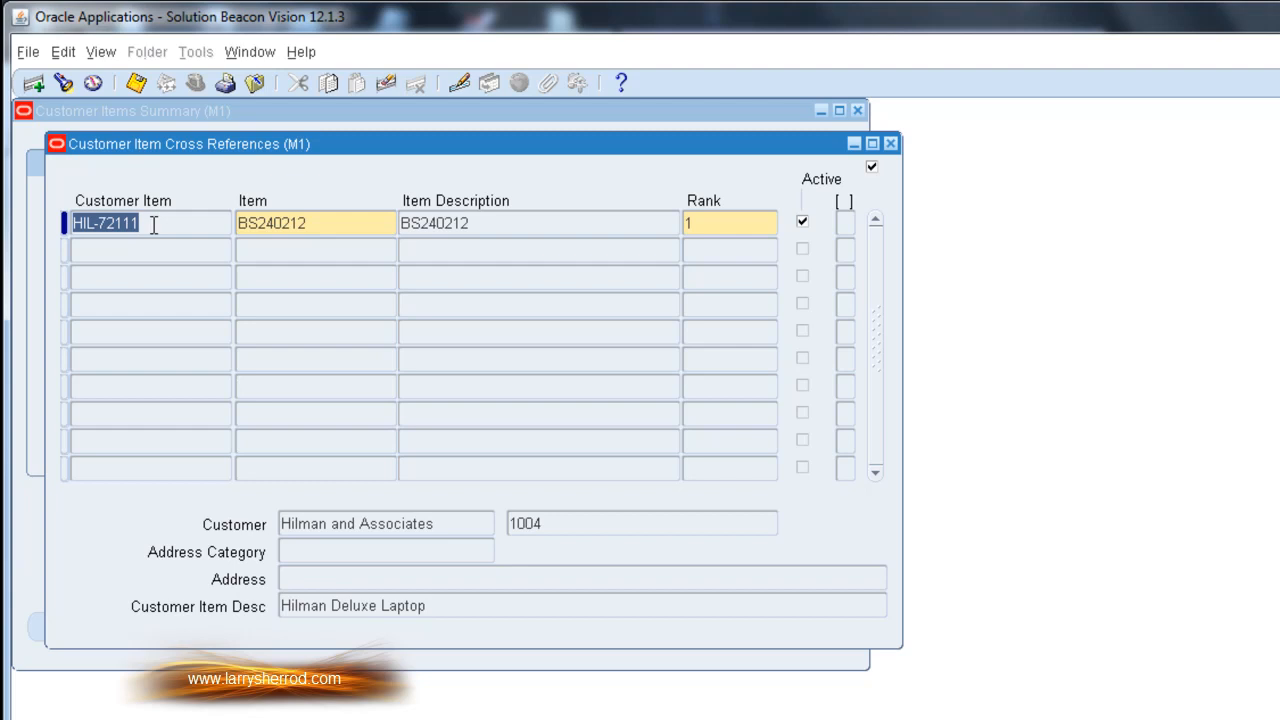
{"action": "double_click", "coordinate": [323, 225]}
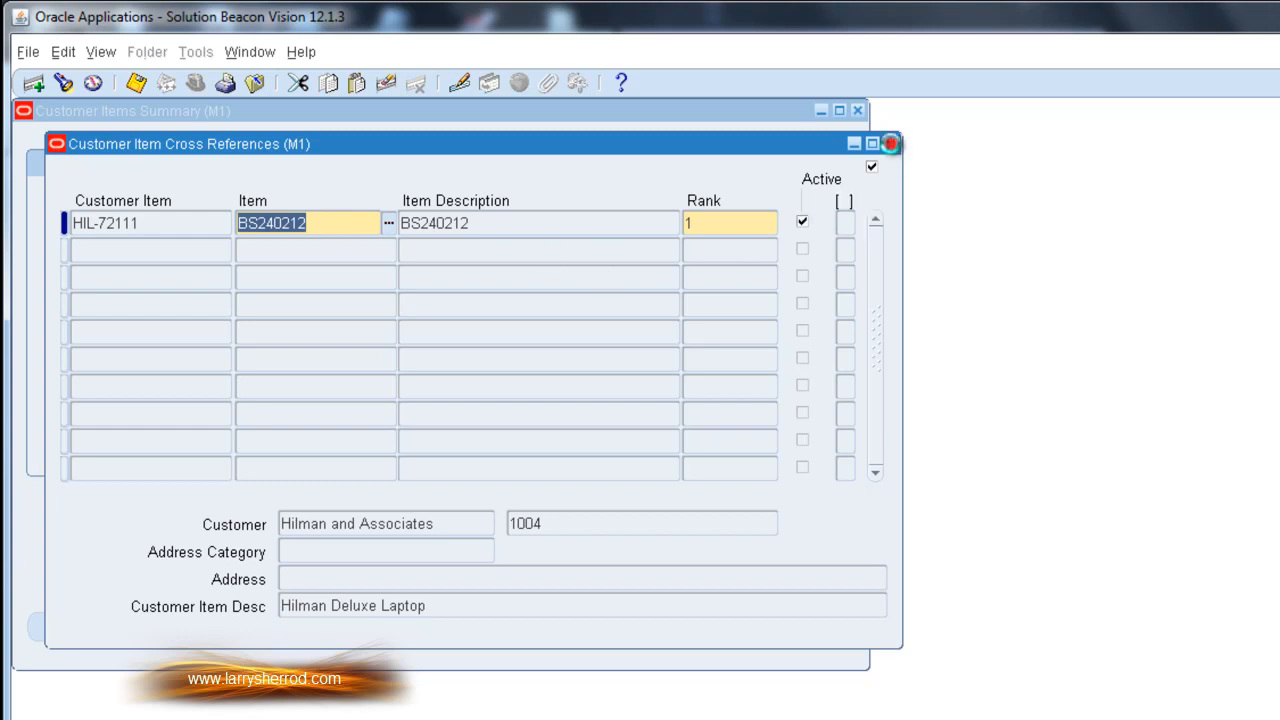
Close the customer item forms and open the Customer Item Cross References function from the Navigator
{"action": "left_click", "coordinate": [890, 144]}
{"action": "left_click", "coordinate": [857, 112]}
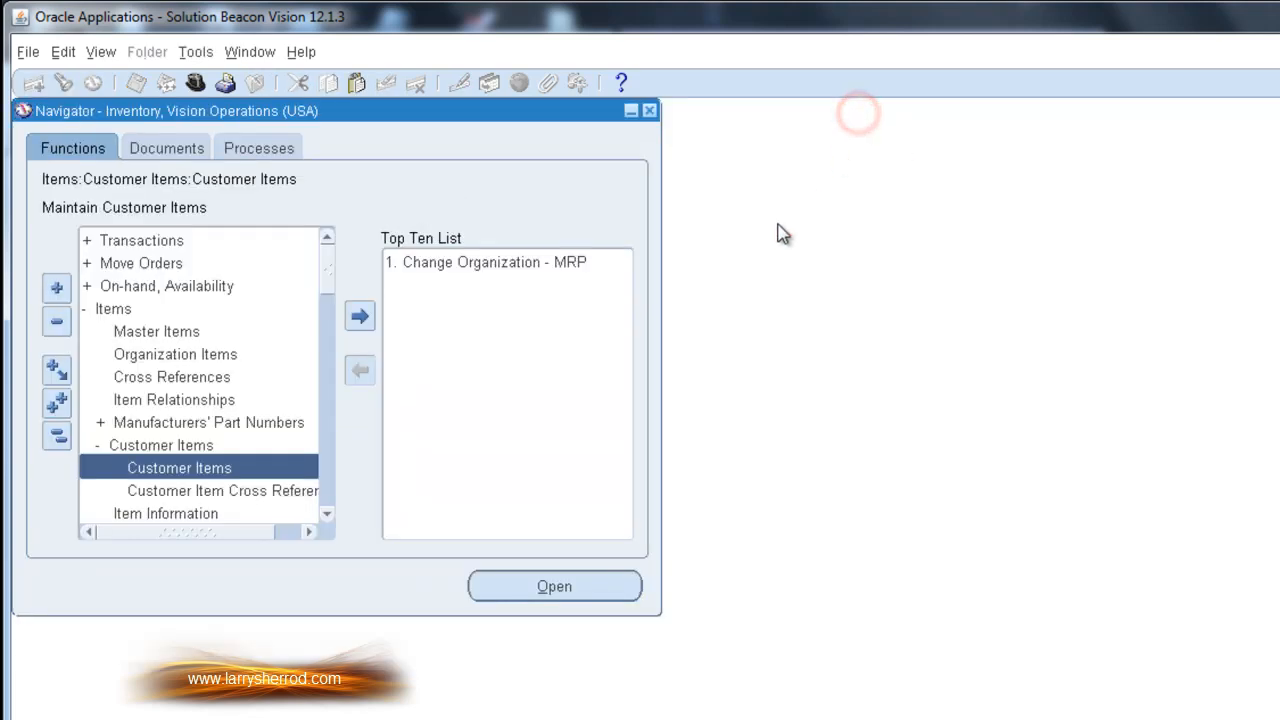
{"action": "left_click", "coordinate": [276, 495]}
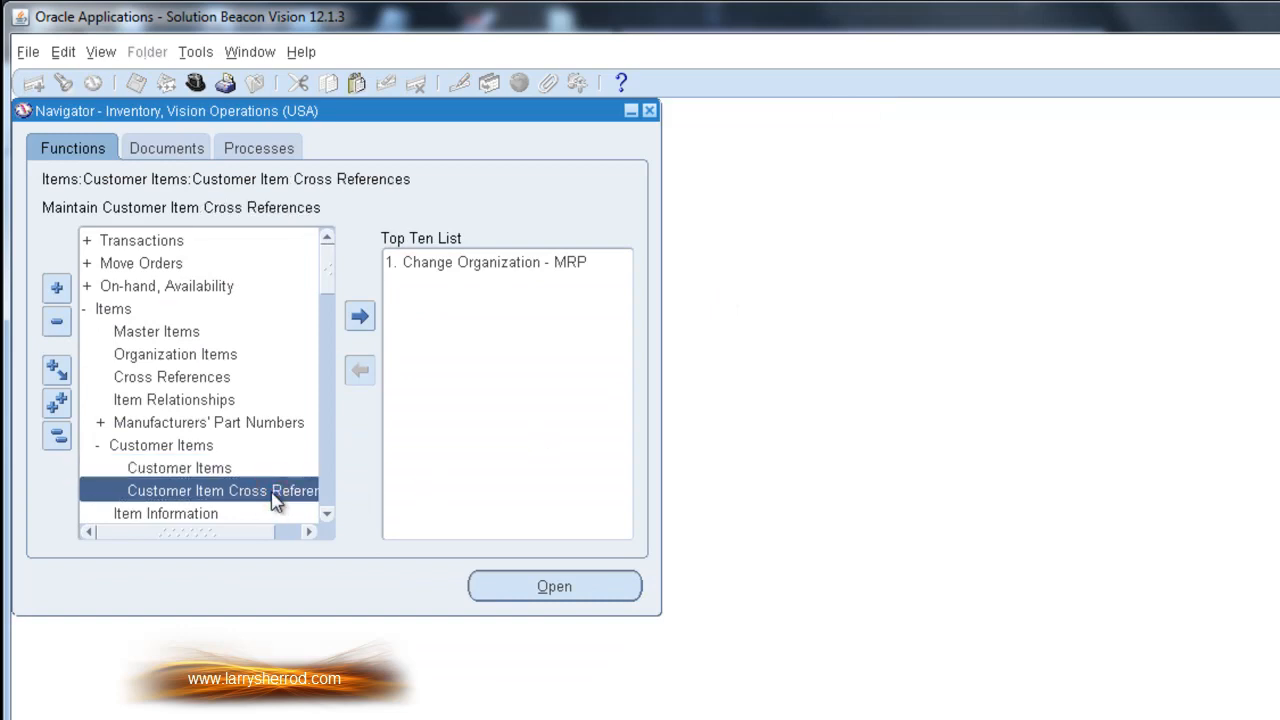
{"action": "double_click", "coordinate": [276, 497]}
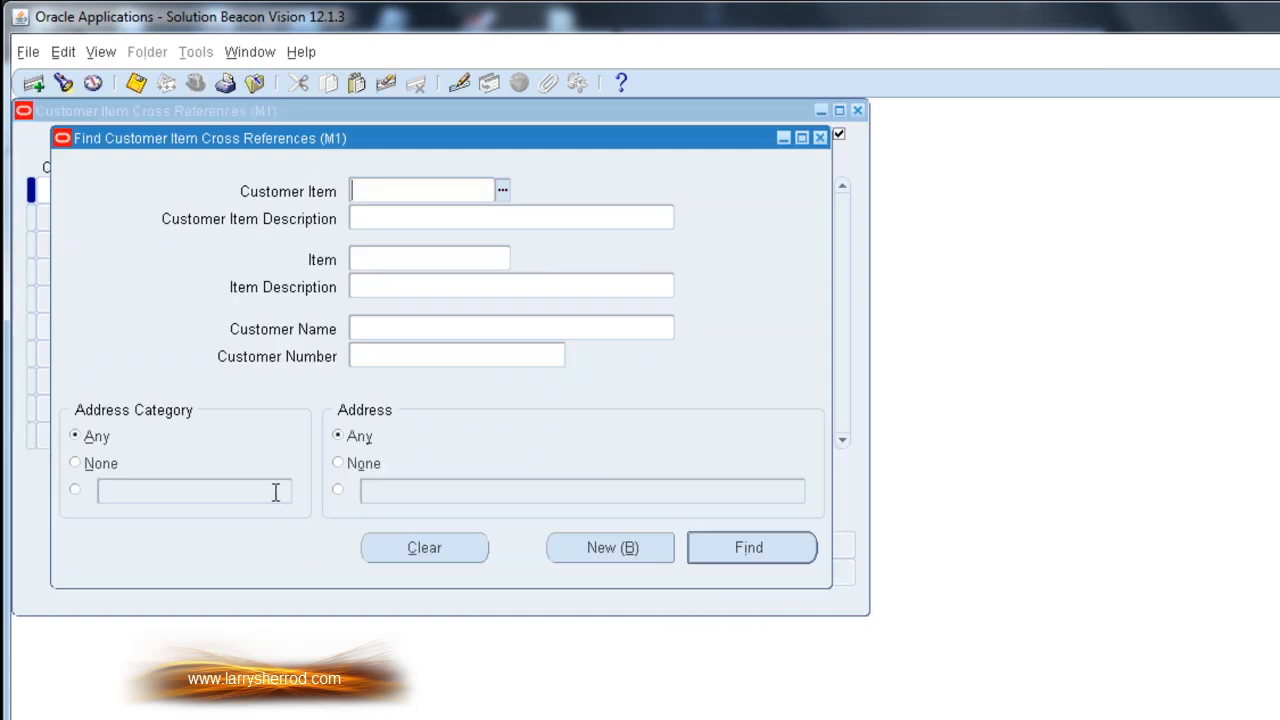
Find the existing cross references for customer item HIL-72111
{"action": "type", "text": "HIL-72111"}
{"action": "left_click", "coordinate": [750, 551]}
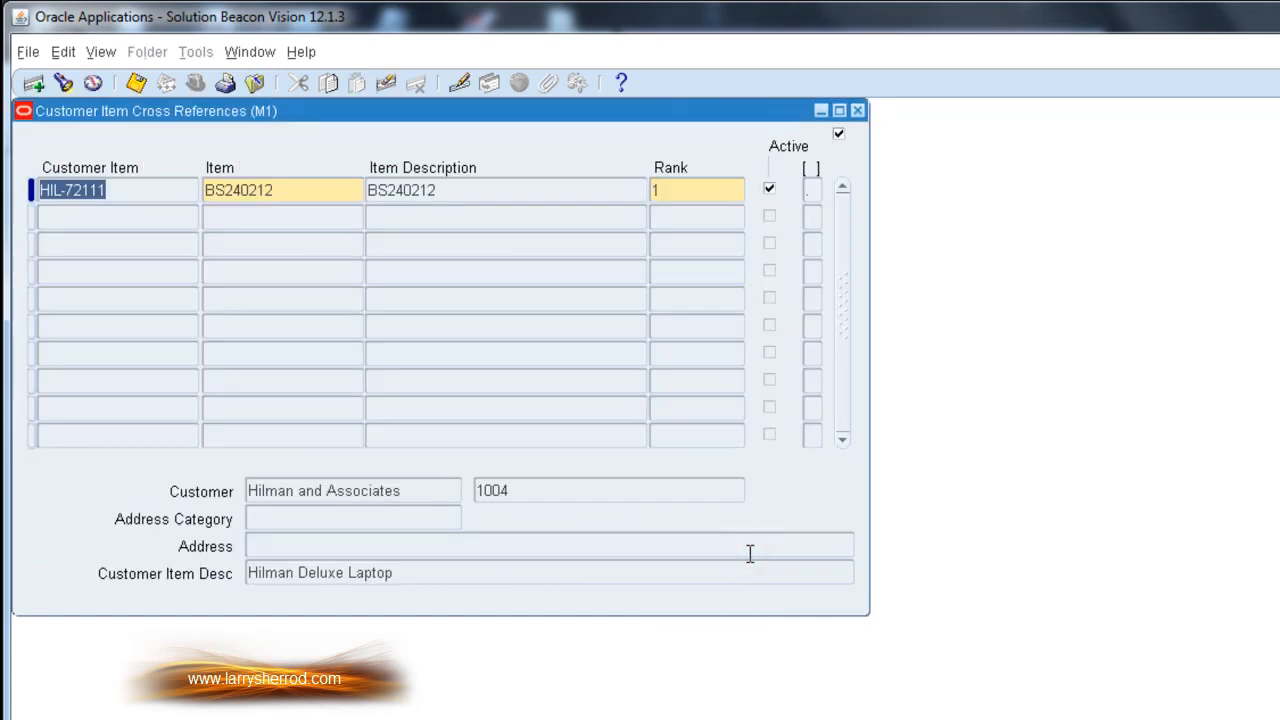
{"action": "left_click", "coordinate": [338, 190]}
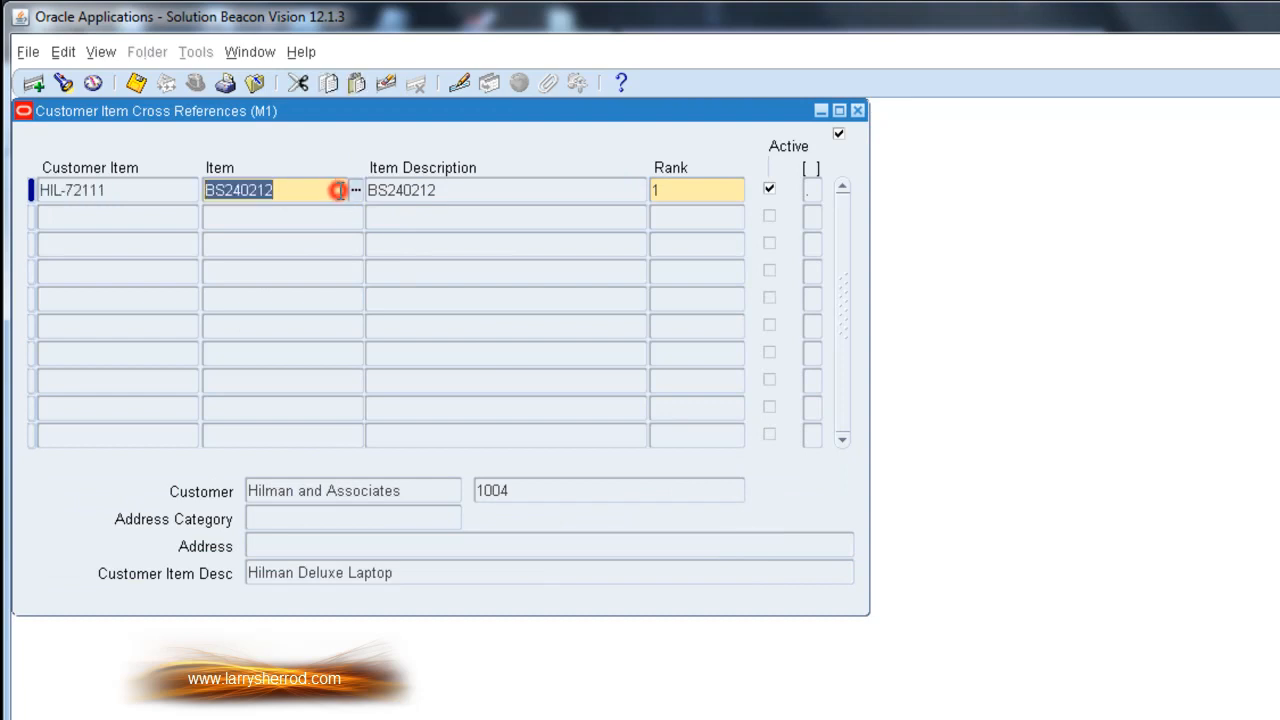
Add a second cross-reference line linking customer item HIL-72111 to inventory item BSS230212 UOM with rank 2
{"action": "left_click", "coordinate": [140, 216]}
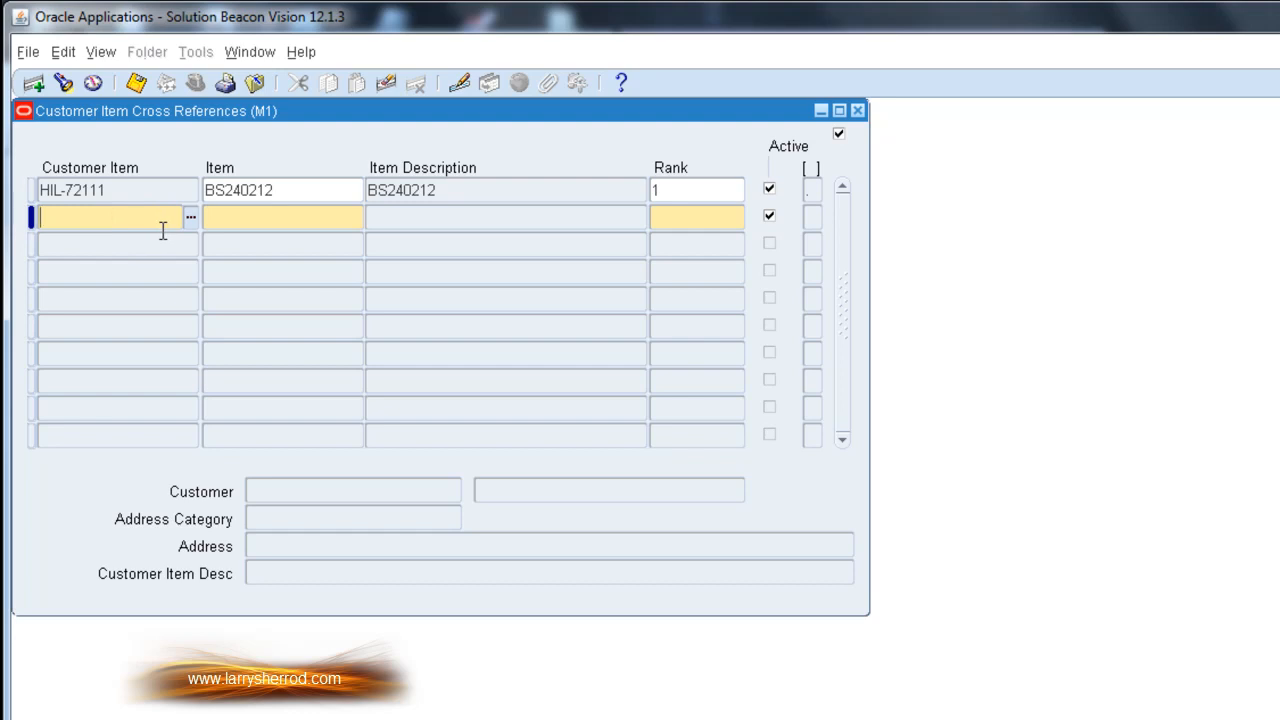
{"action": "key", "text": "shift+F5"}
{"action": "left_click", "coordinate": [276, 214]}
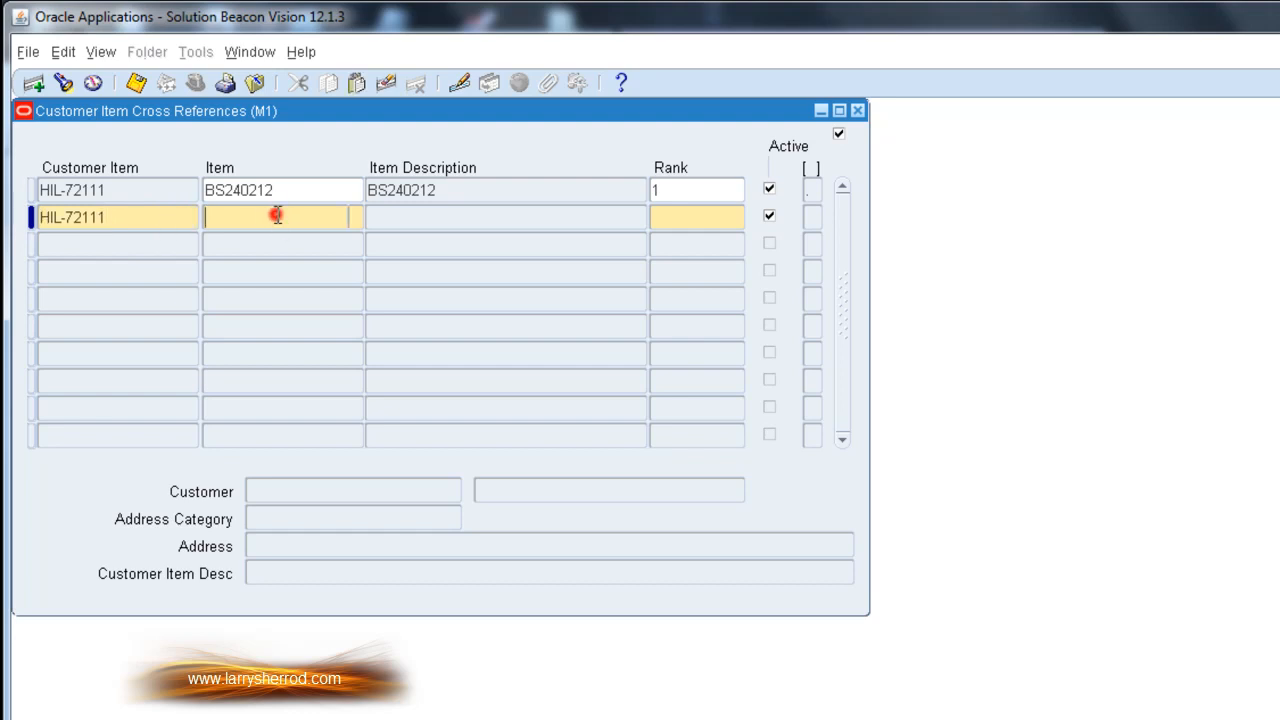
{"action": "left_click", "coordinate": [351, 220]}
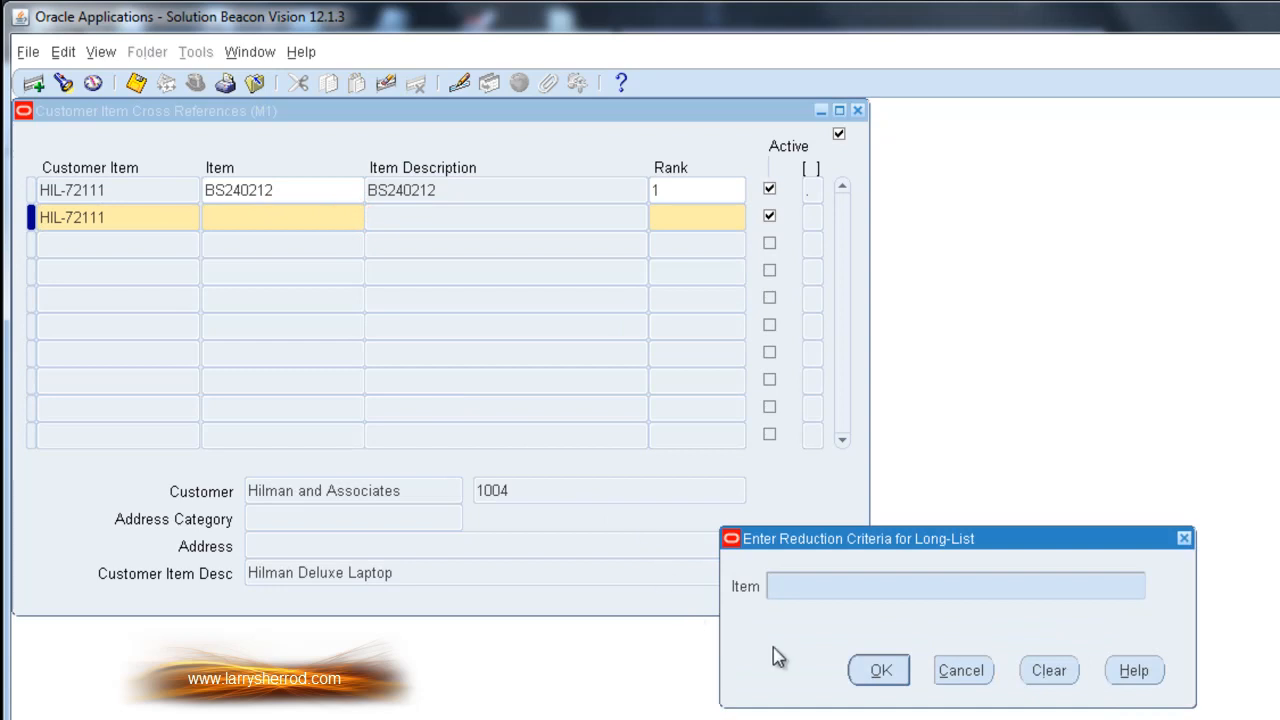
{"action": "type", "text": "%"}
{"action": "left_click", "coordinate": [860, 672]}
{"action": "left_click", "coordinate": [310, 447]}
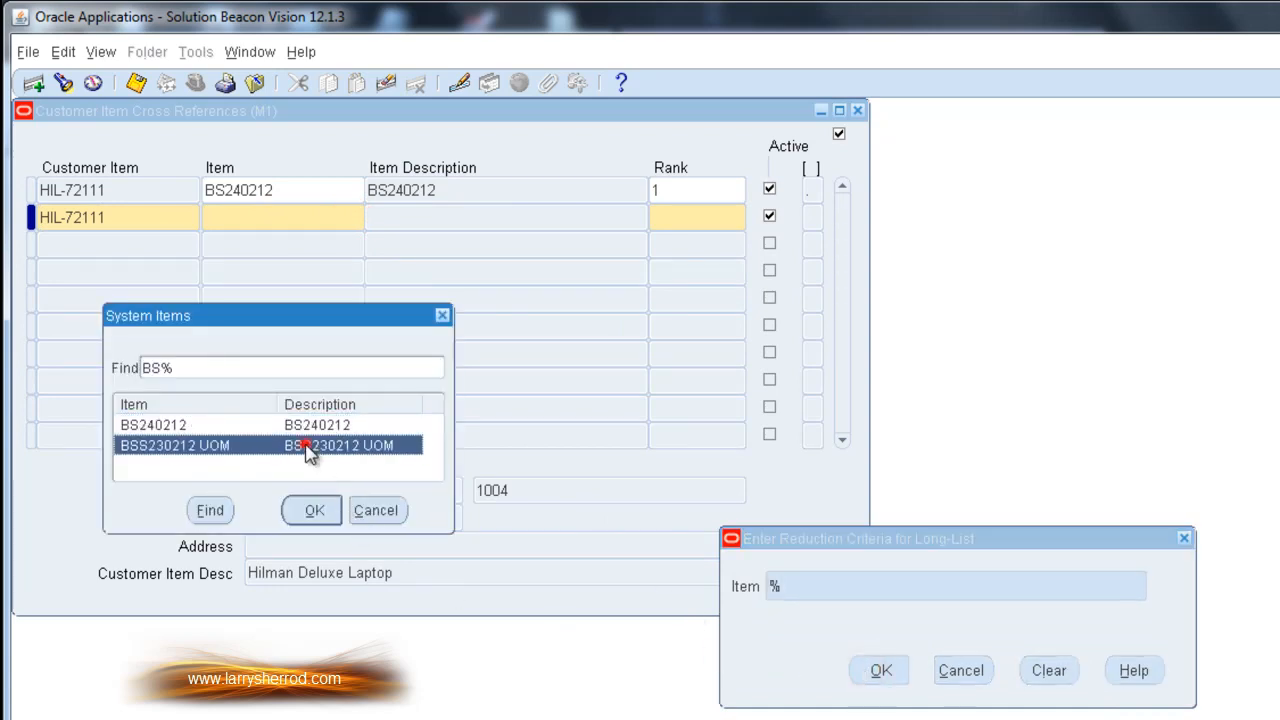
{"action": "left_click", "coordinate": [330, 510]}
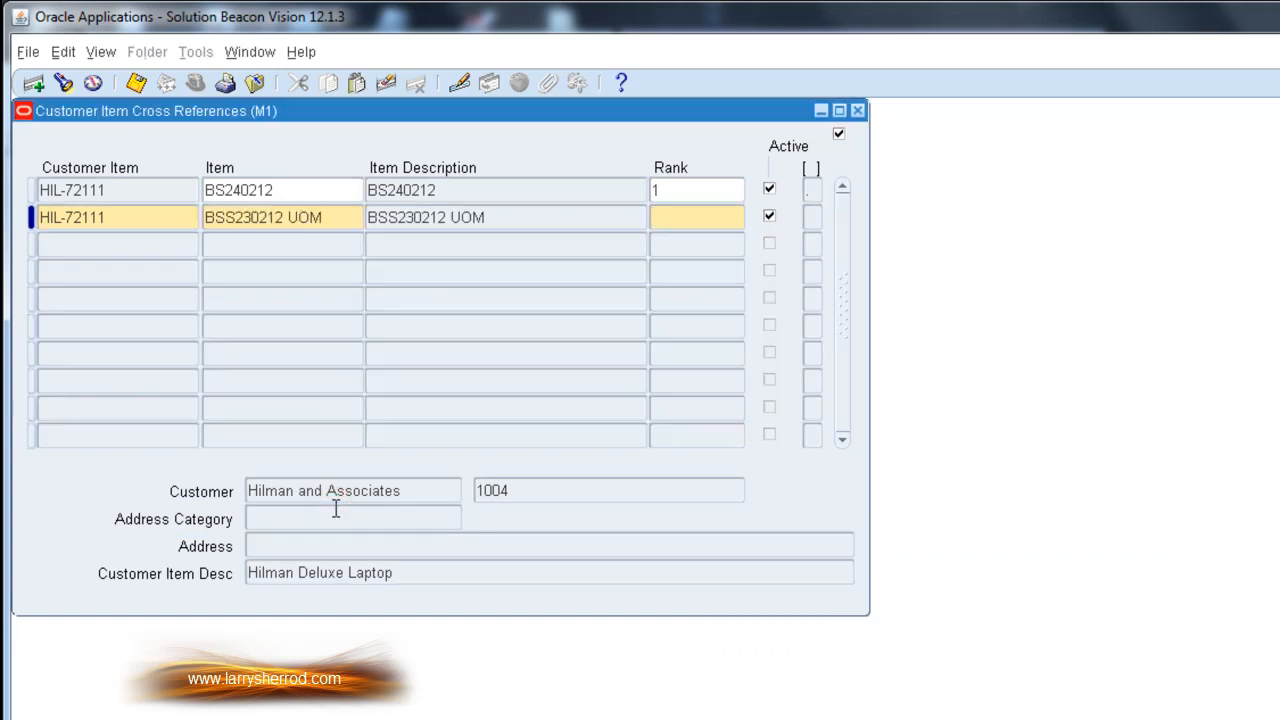
{"action": "type", "text": "2"}
{"action": "left_click", "coordinate": [112, 218]}
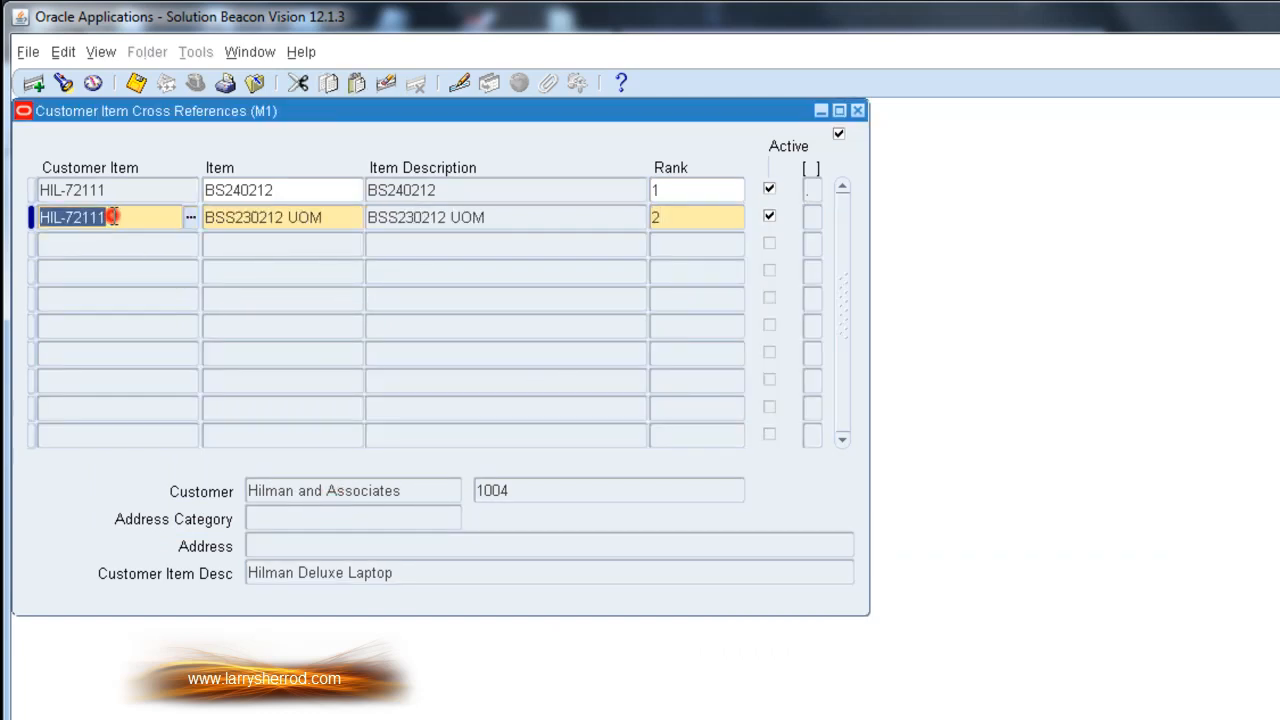
{"action": "left_click", "coordinate": [115, 190]}
{"action": "left_click", "coordinate": [314, 190]}
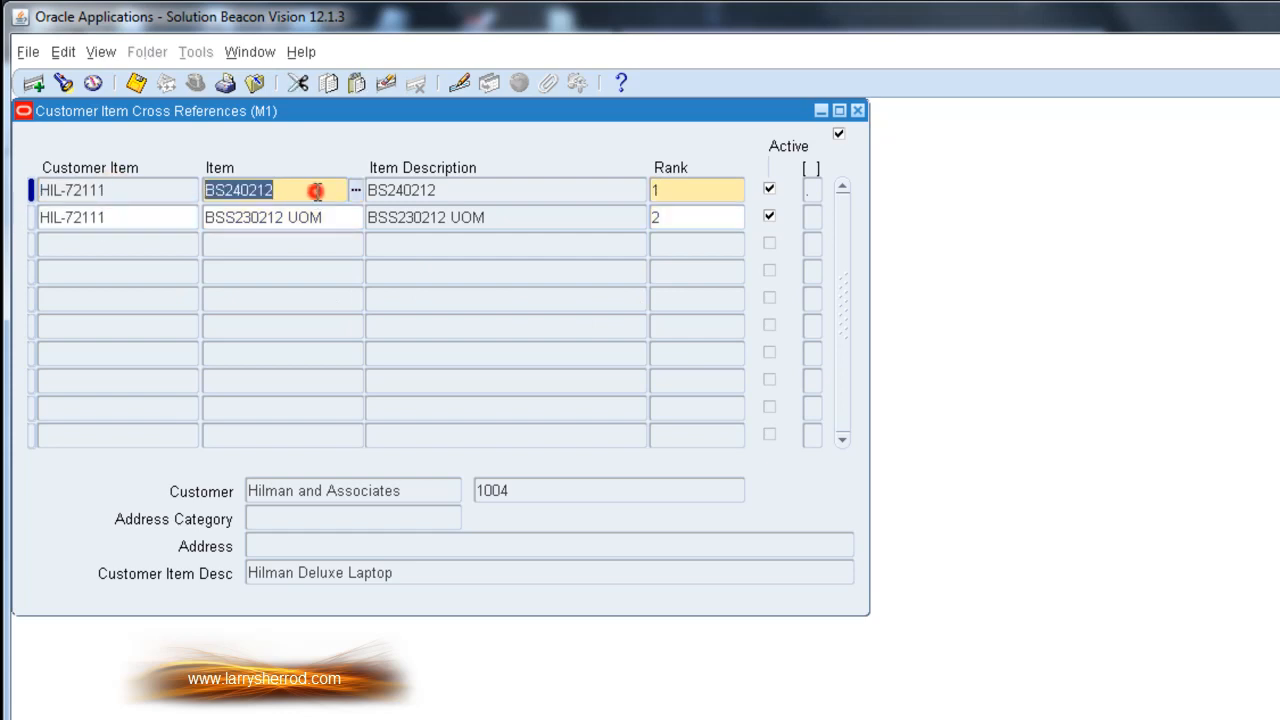
{"action": "left_click", "coordinate": [331, 216]}
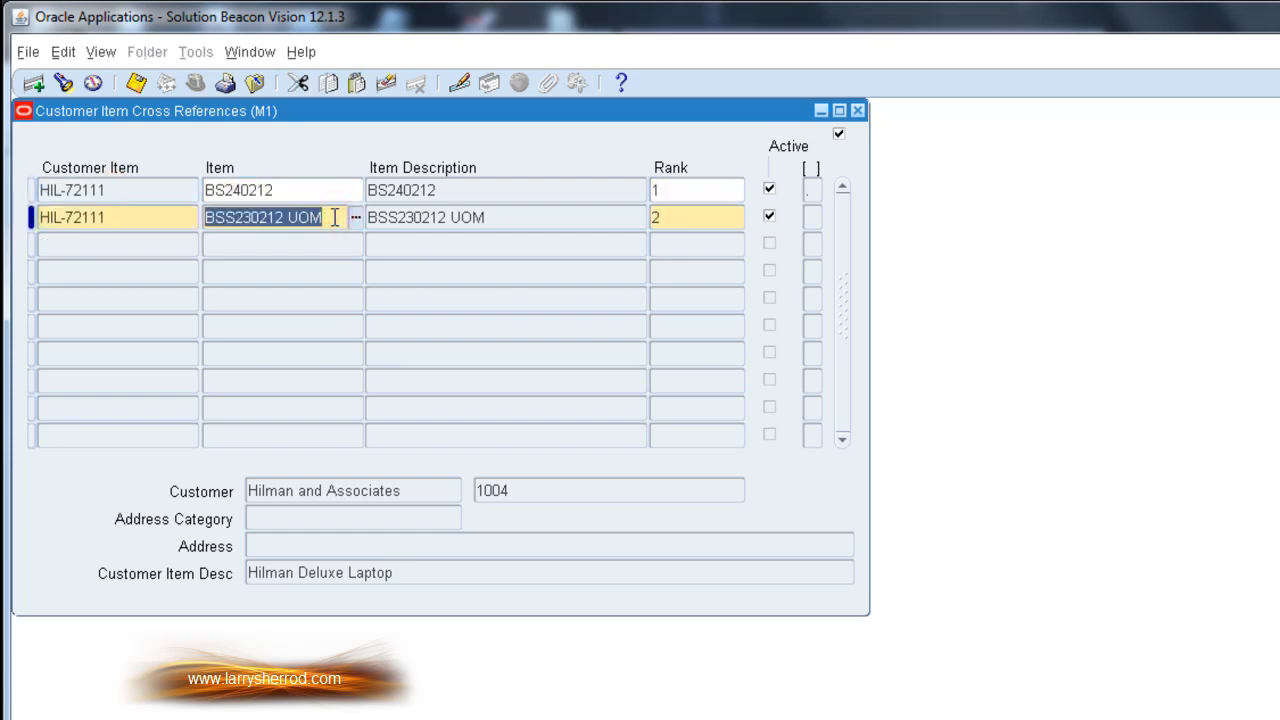